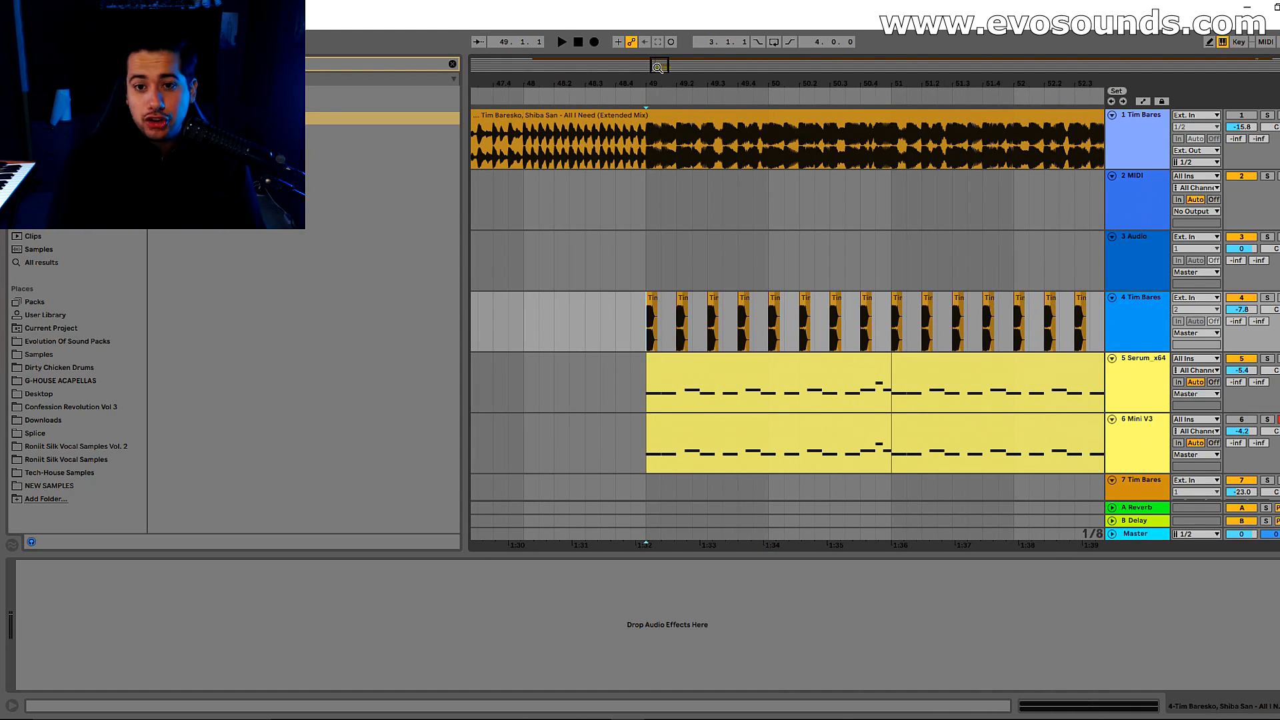
# Look over the synth windows on the Serum and Mini V3 tracks, closing each one after viewing it
pyautogui.click(1128, 373)
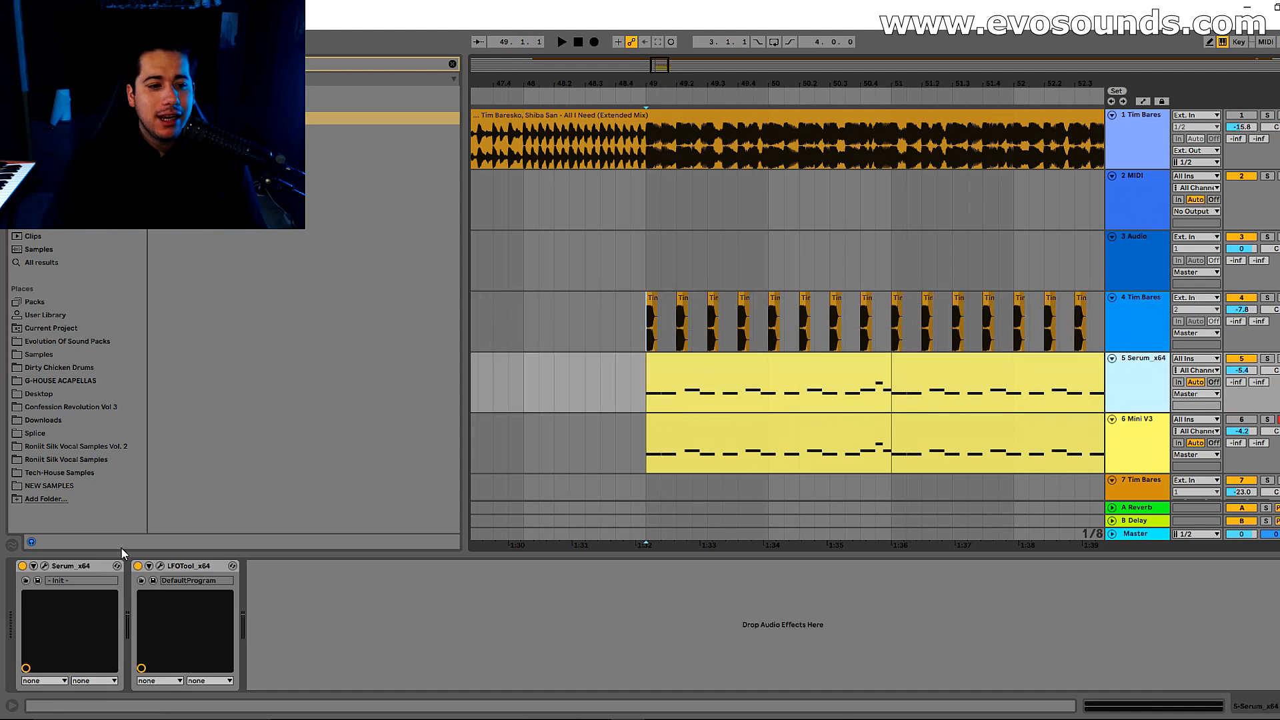
pyautogui.click(42, 566)
pyautogui.click(1169, 420)
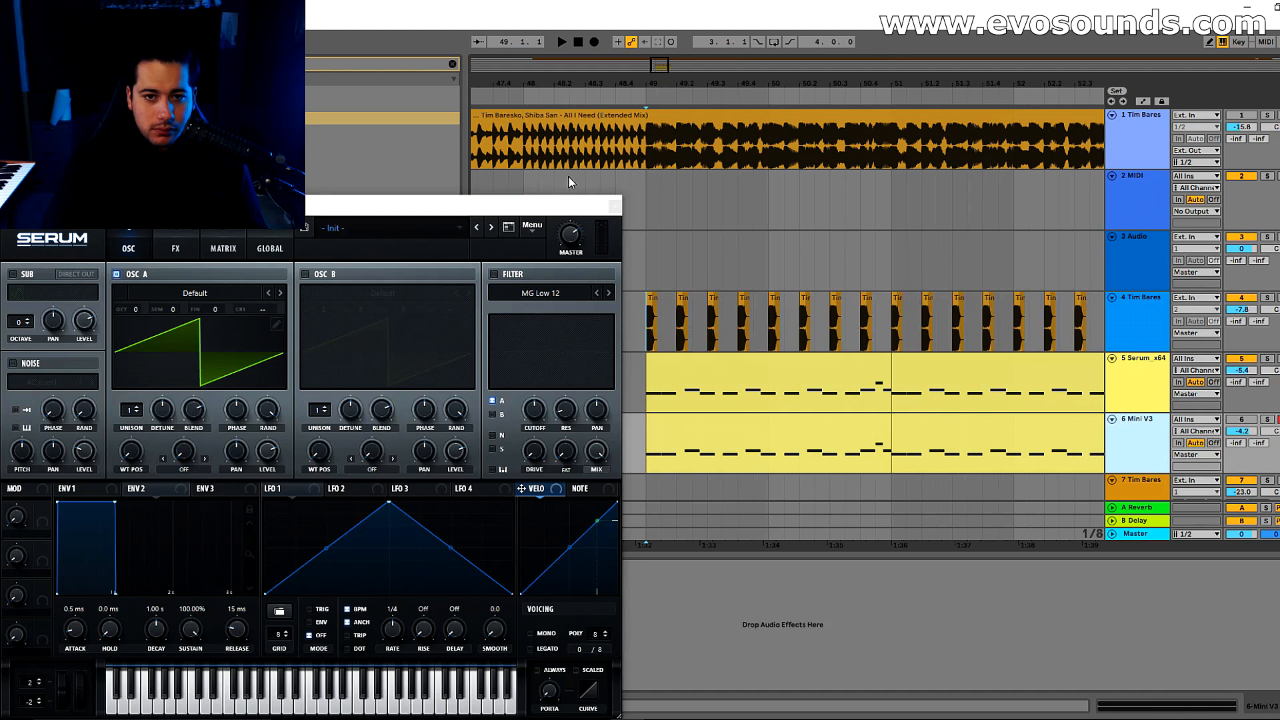
pyautogui.click(615, 206)
pyautogui.click(45, 566)
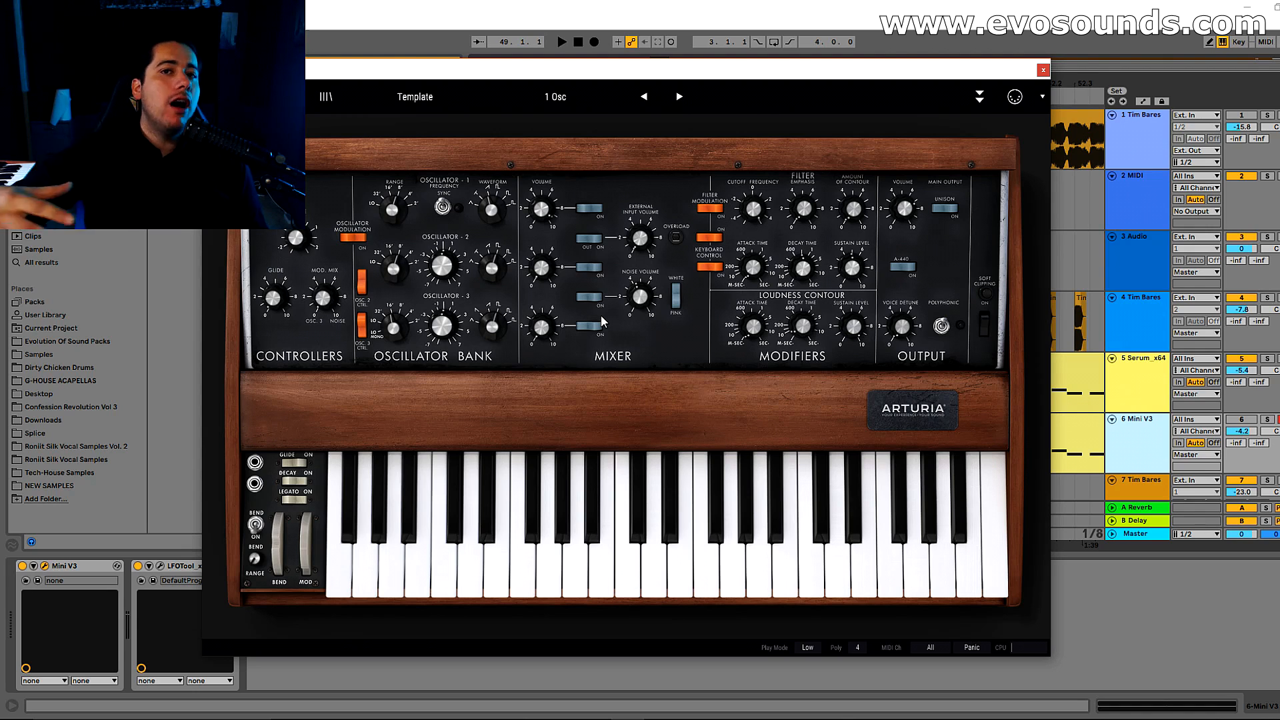
pyautogui.click(1042, 70)
# In Serum, load the analog Basic Shapes wavetable into oscillator A, move its wavetable position to the square wave, and audition it
pyautogui.click(1163, 378)
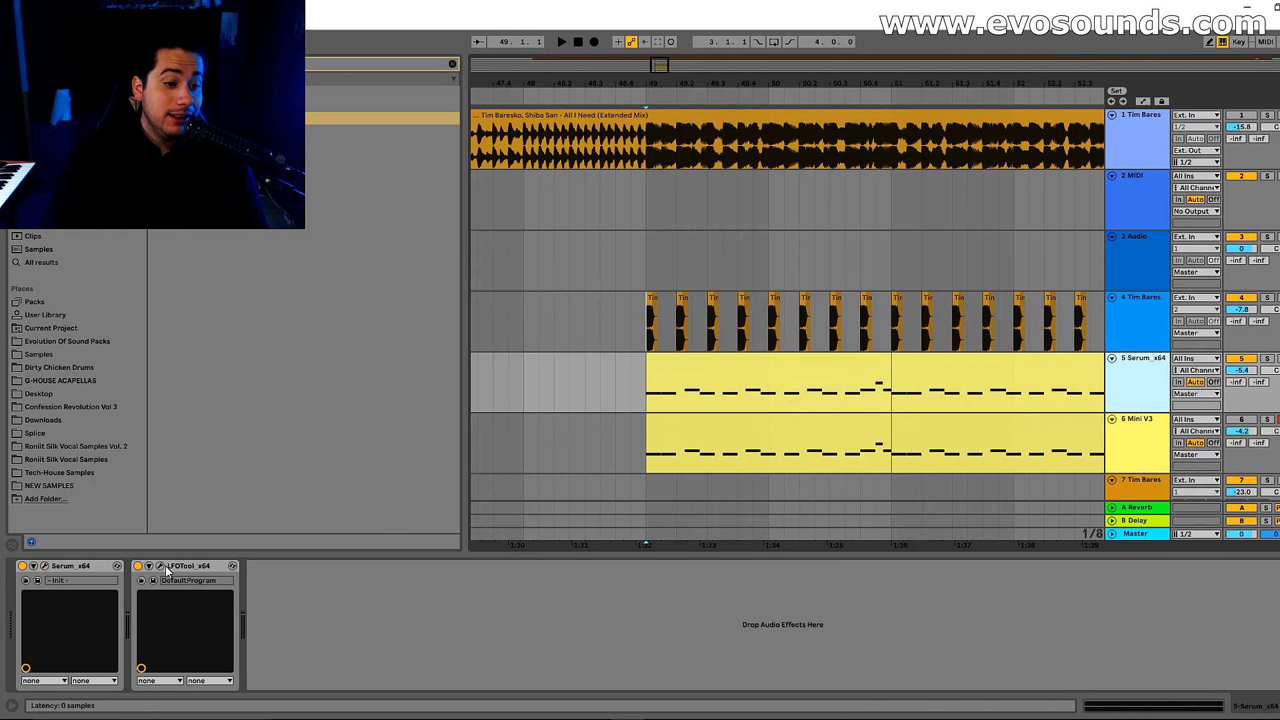
pyautogui.click(40, 566)
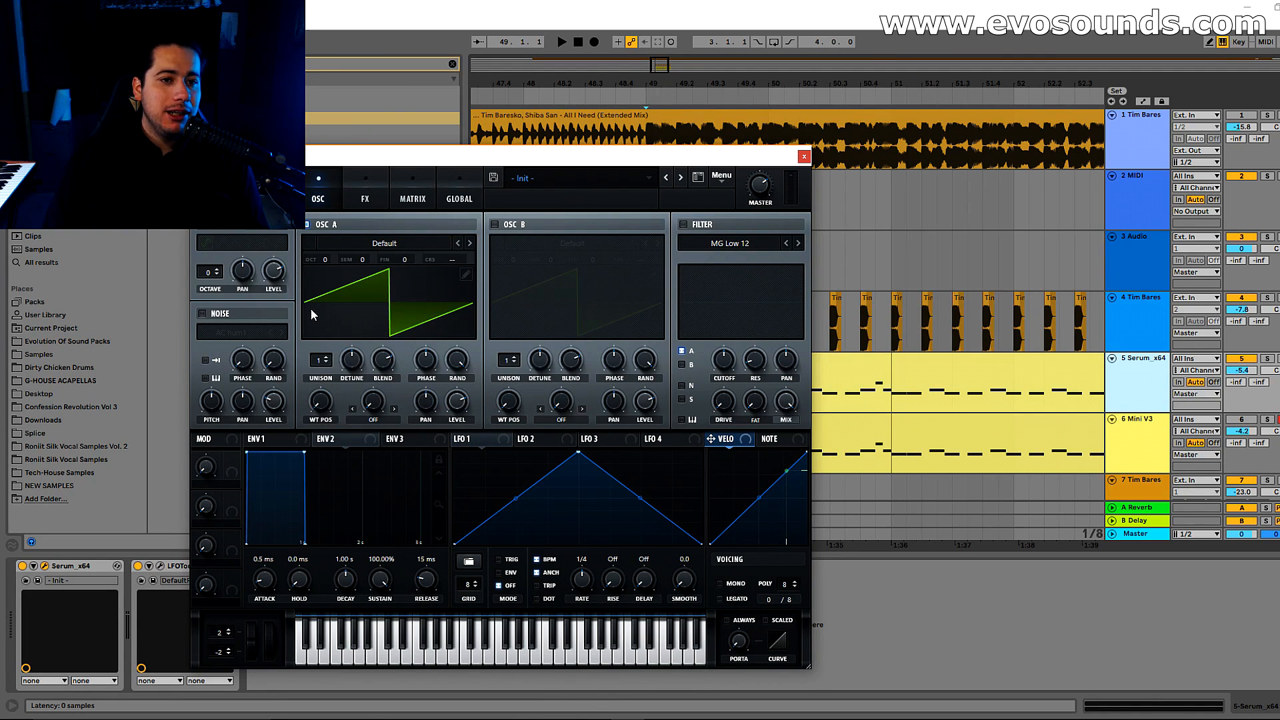
pyautogui.click(352, 250)
pyautogui.moveTo(371, 260)
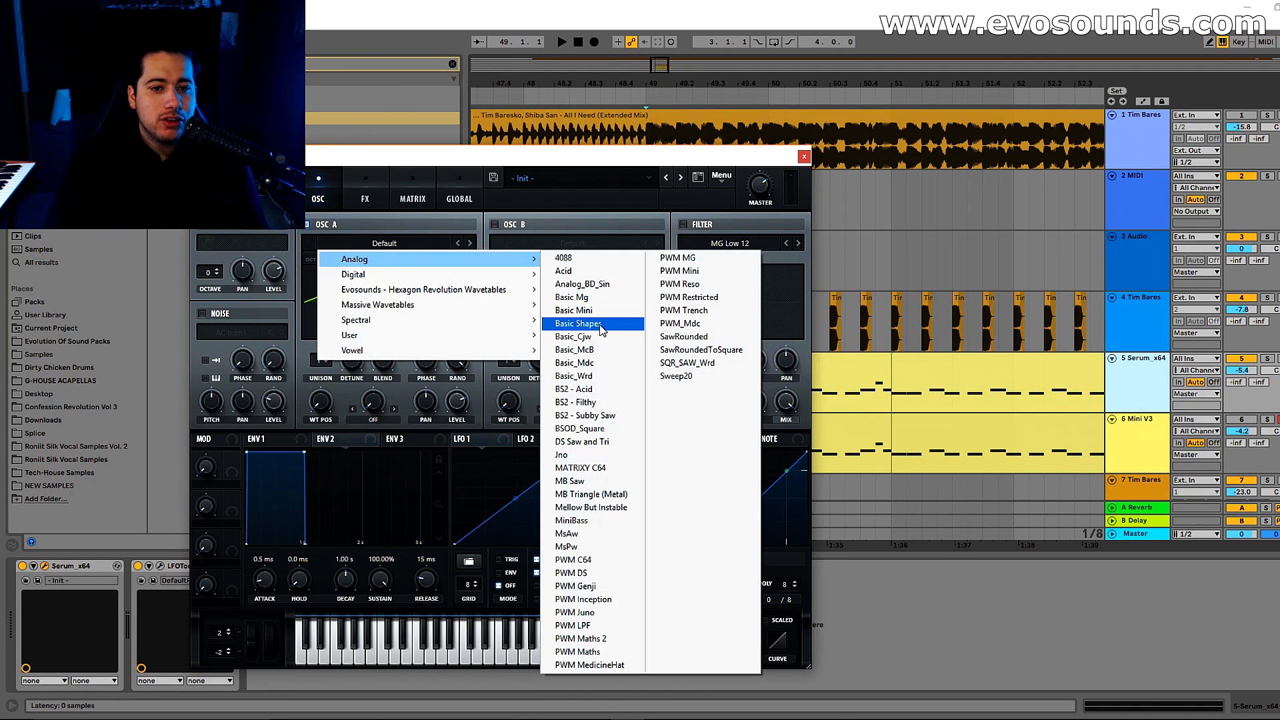
pyautogui.click(578, 324)
pyautogui.moveTo(320, 400); pyautogui.dragTo(340, 335)
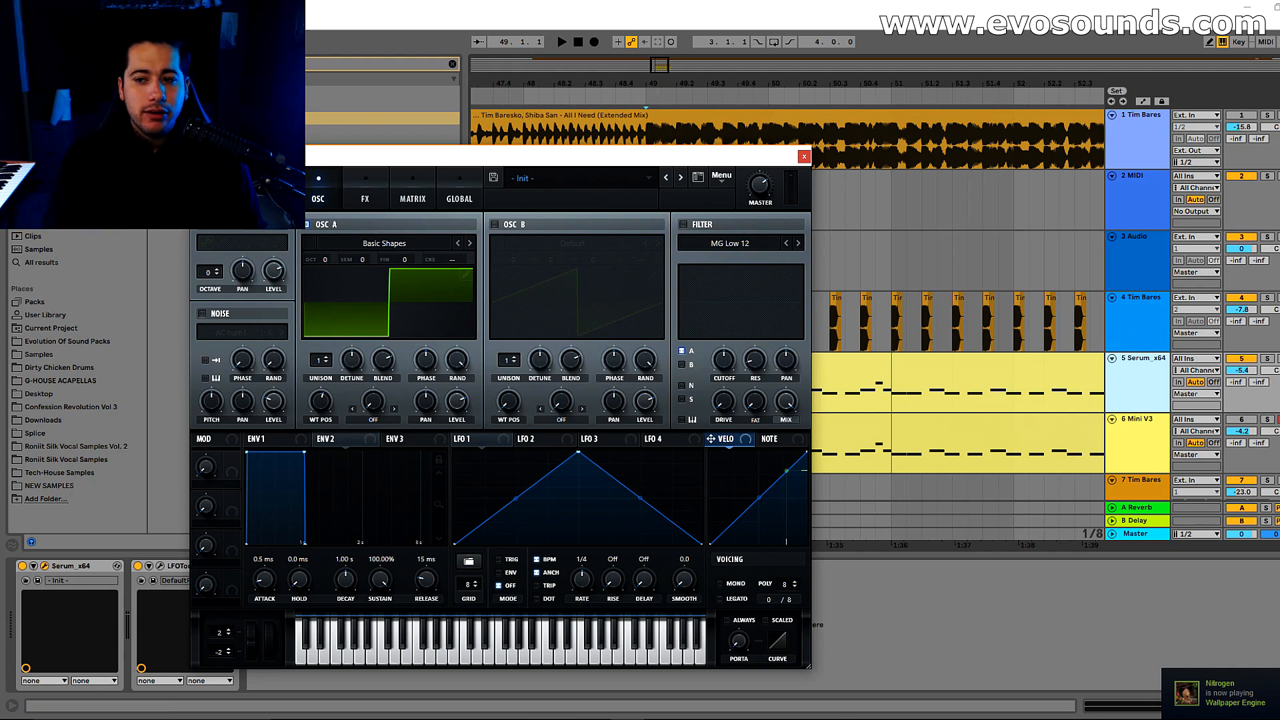
pyautogui.press('space')
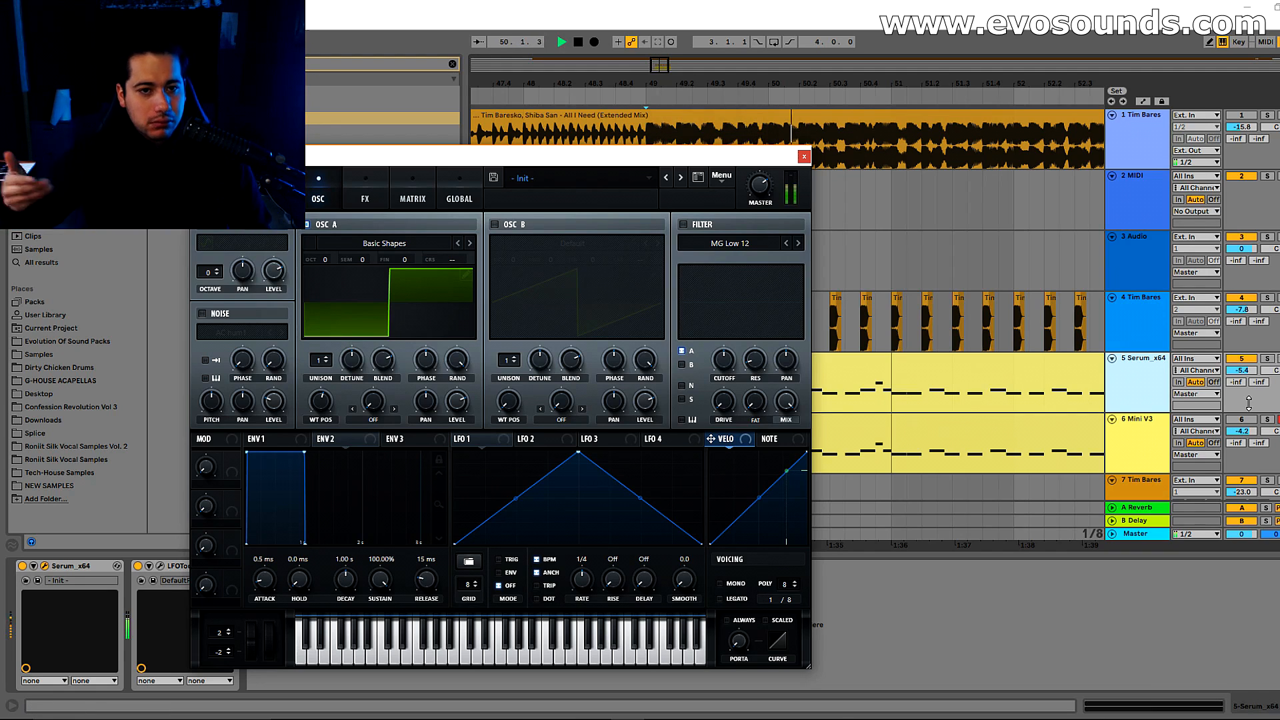
pyautogui.press('space')
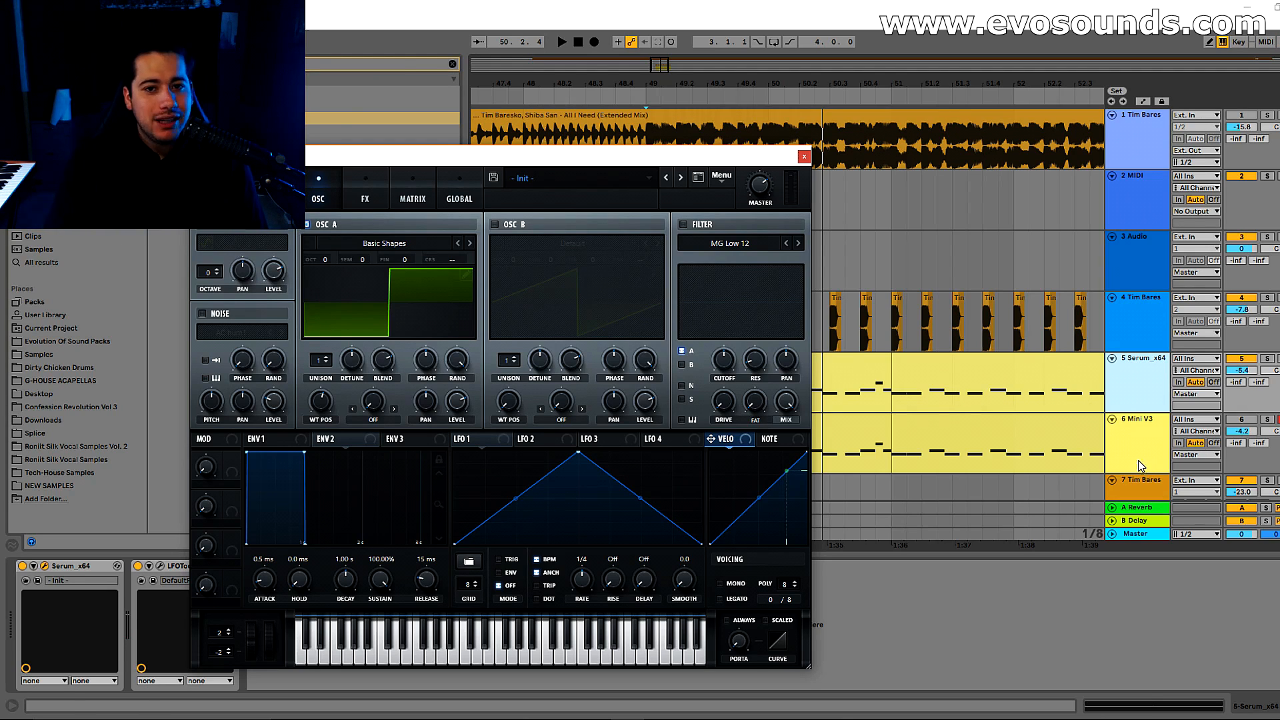
# Enable Serum's MG Low 12 filter with a lowered cutoff, and raise the Serum track's volume to -2.2 dB during playback
pyautogui.click(683, 223)
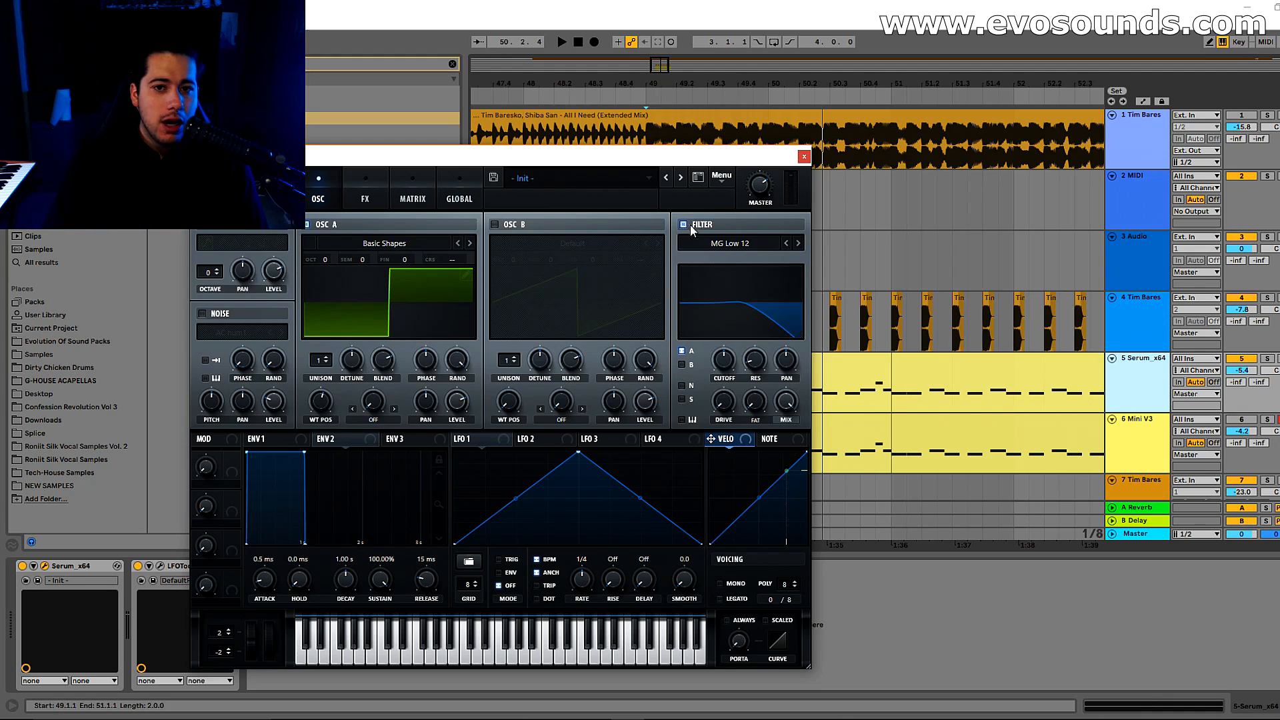
pyautogui.moveTo(728, 353); pyautogui.dragTo(695, 383)
pyautogui.press('space')
pyautogui.moveTo(1241, 370); pyautogui.dragTo(1241, 361)
pyautogui.press('space')
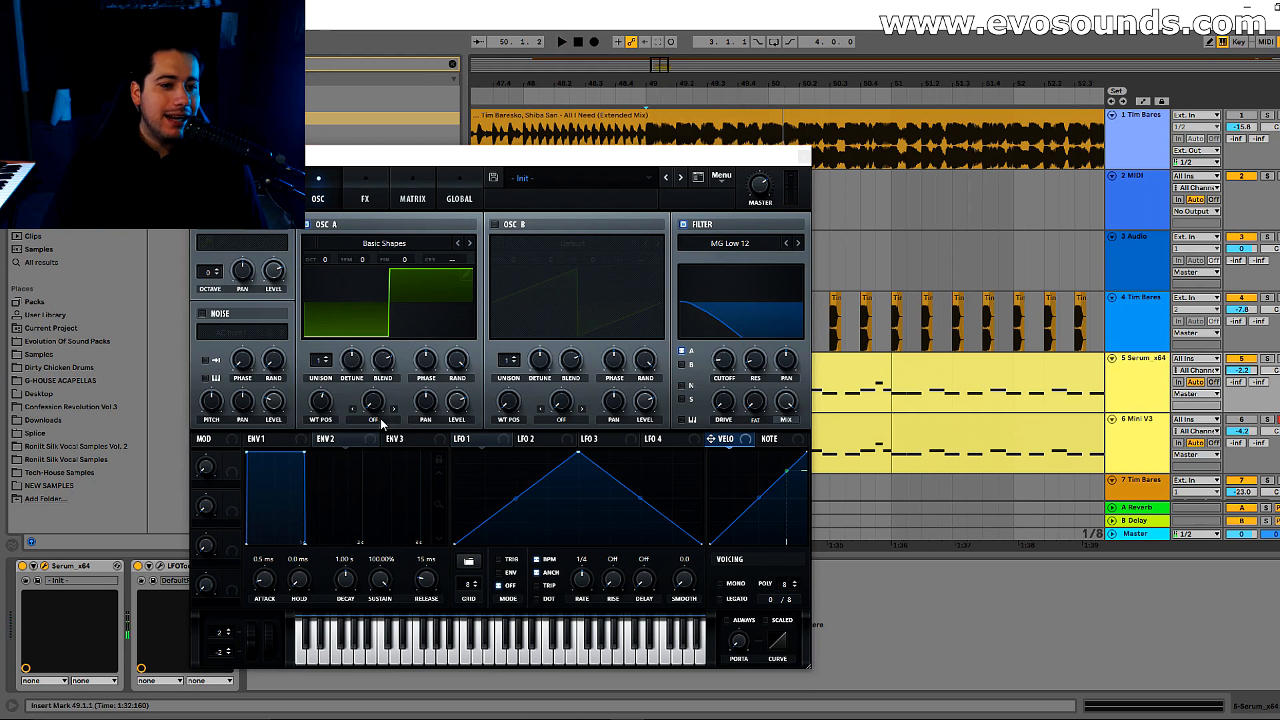
# Shape Envelope 2 with a 65 ms attack, 573 ms decay and 0% sustain
pyautogui.click(274, 440)
pyautogui.click(349, 440)
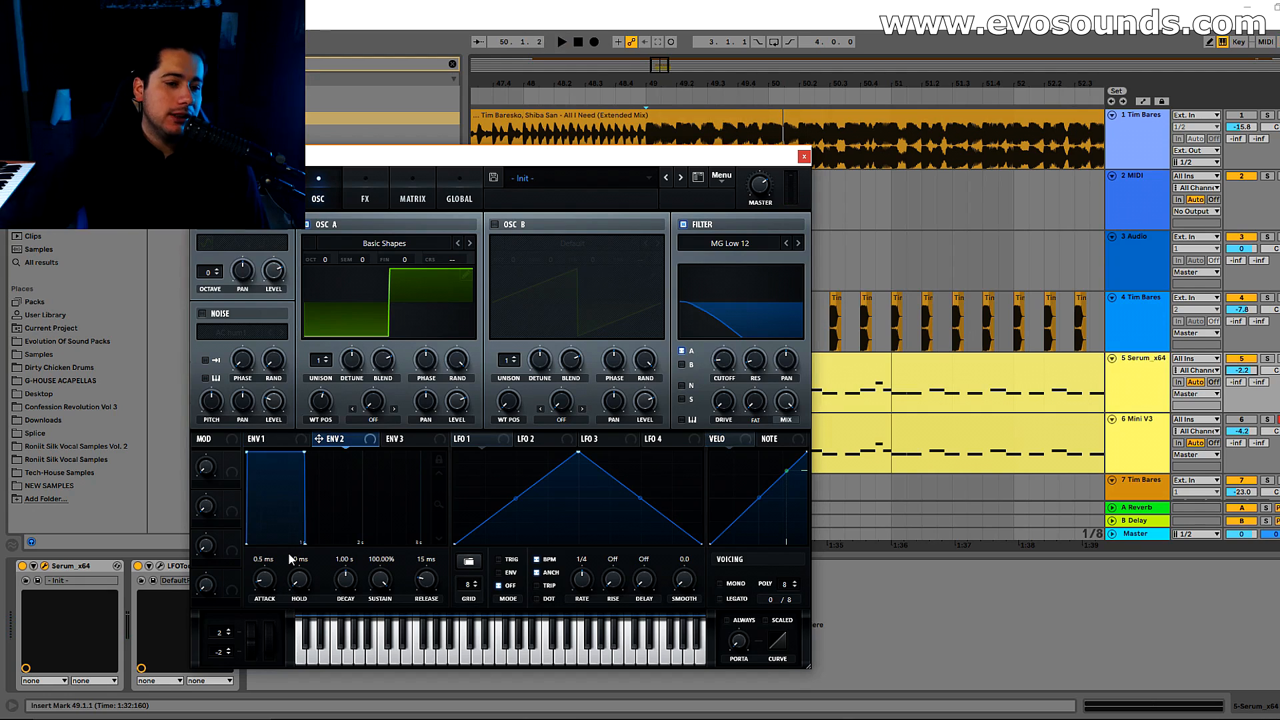
pyautogui.moveTo(268, 578); pyautogui.dragTo(283, 560)
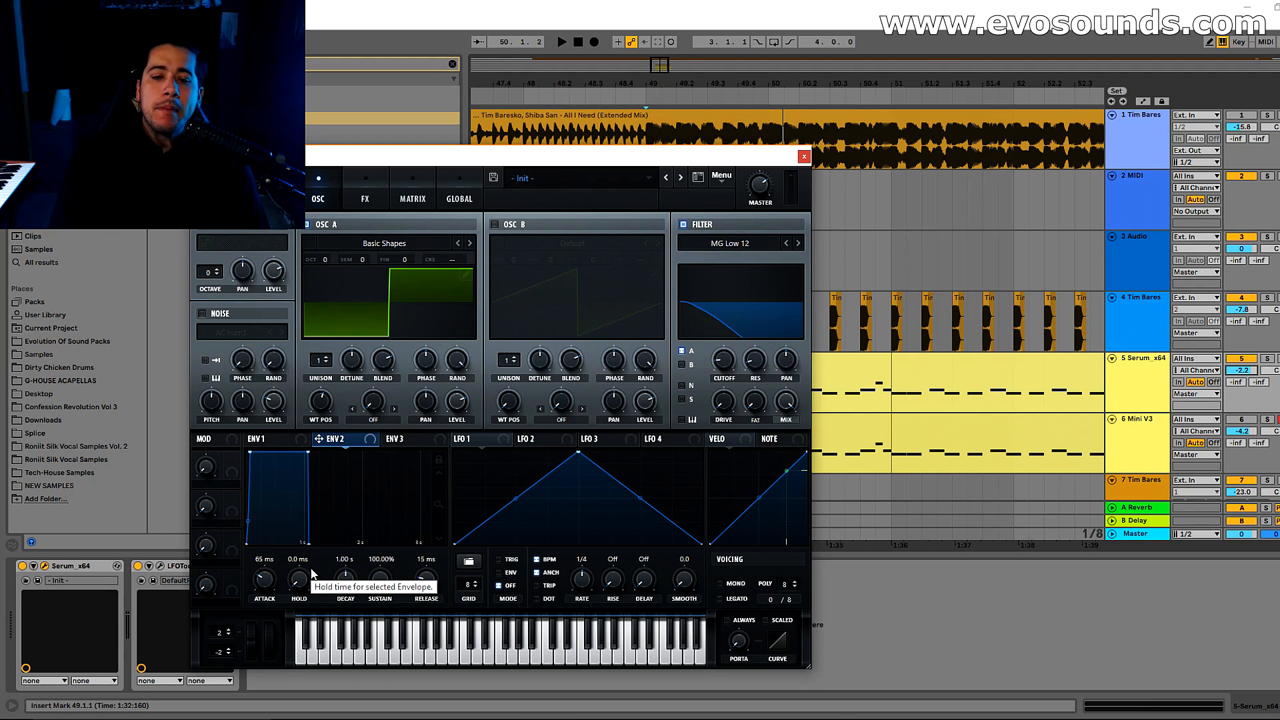
pyautogui.moveTo(380, 579); pyautogui.dragTo(380, 633)
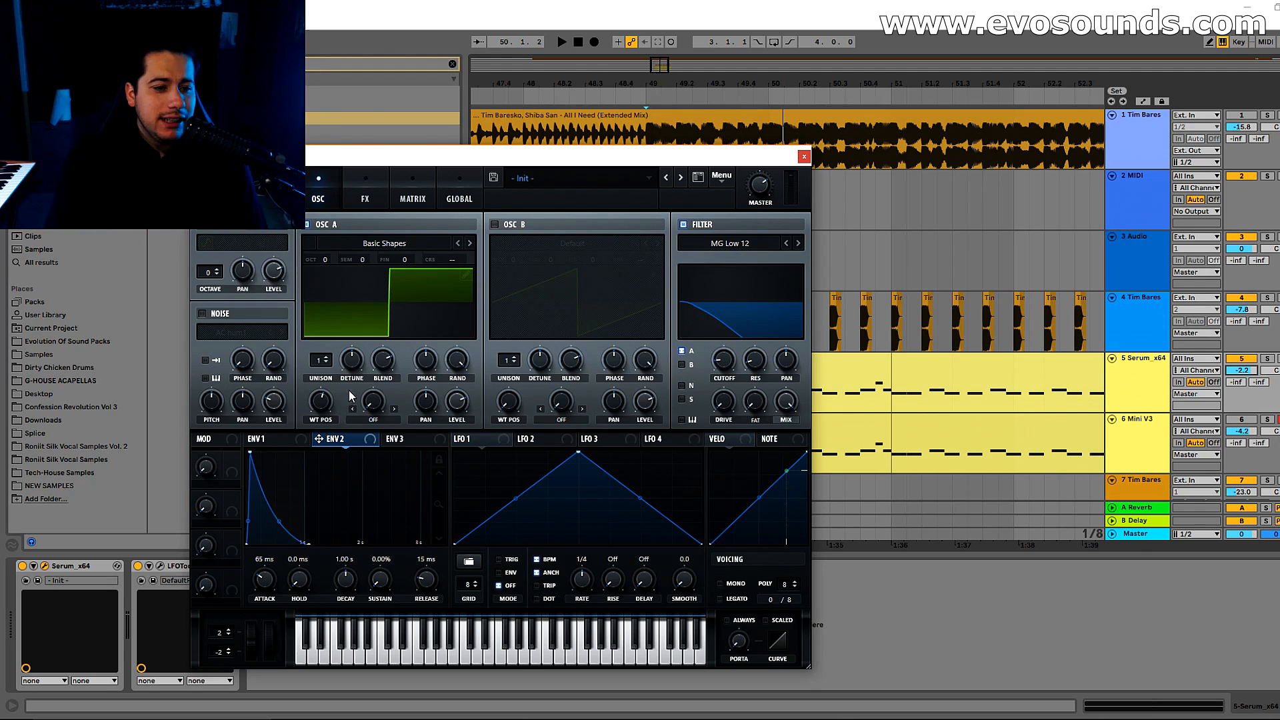
pyautogui.moveTo(341, 568); pyautogui.dragTo(342, 584)
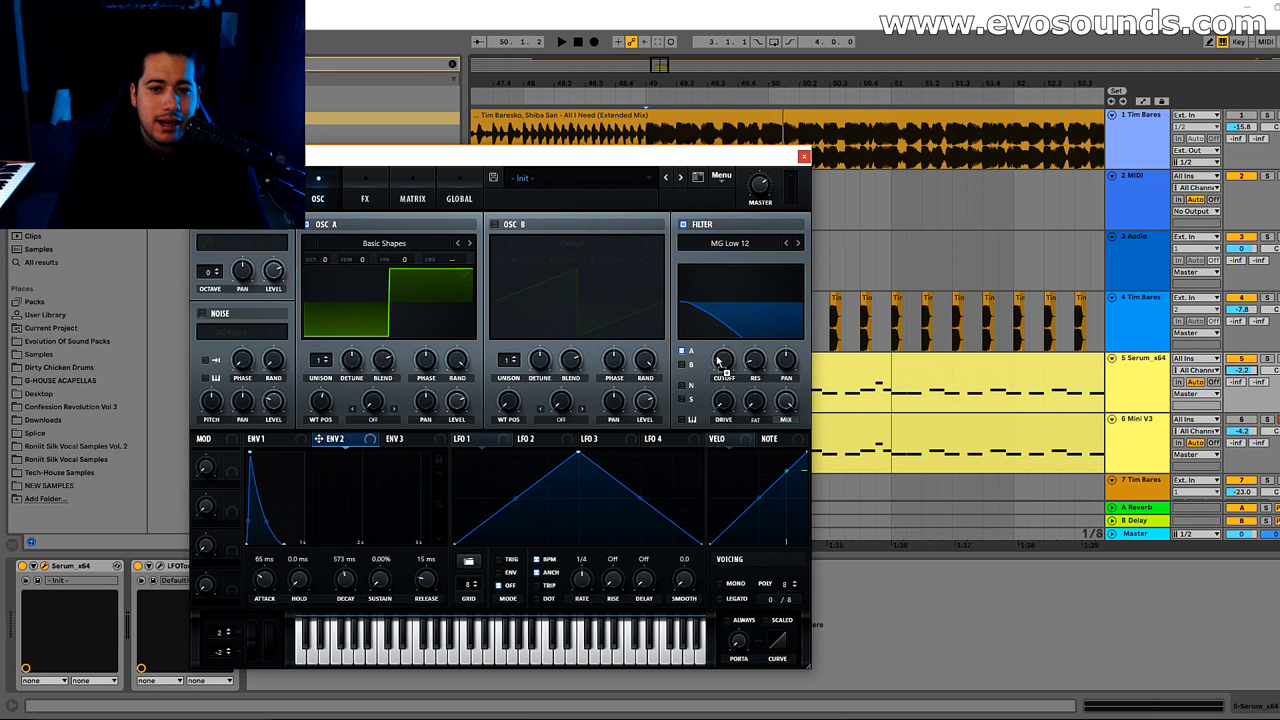
# Modulate the filter cutoff with Envelope 2 and set the envelope's attack to 37 ms during playback
pyautogui.moveTo(713, 348); pyautogui.dragTo(706, 363)
pyautogui.press('space')
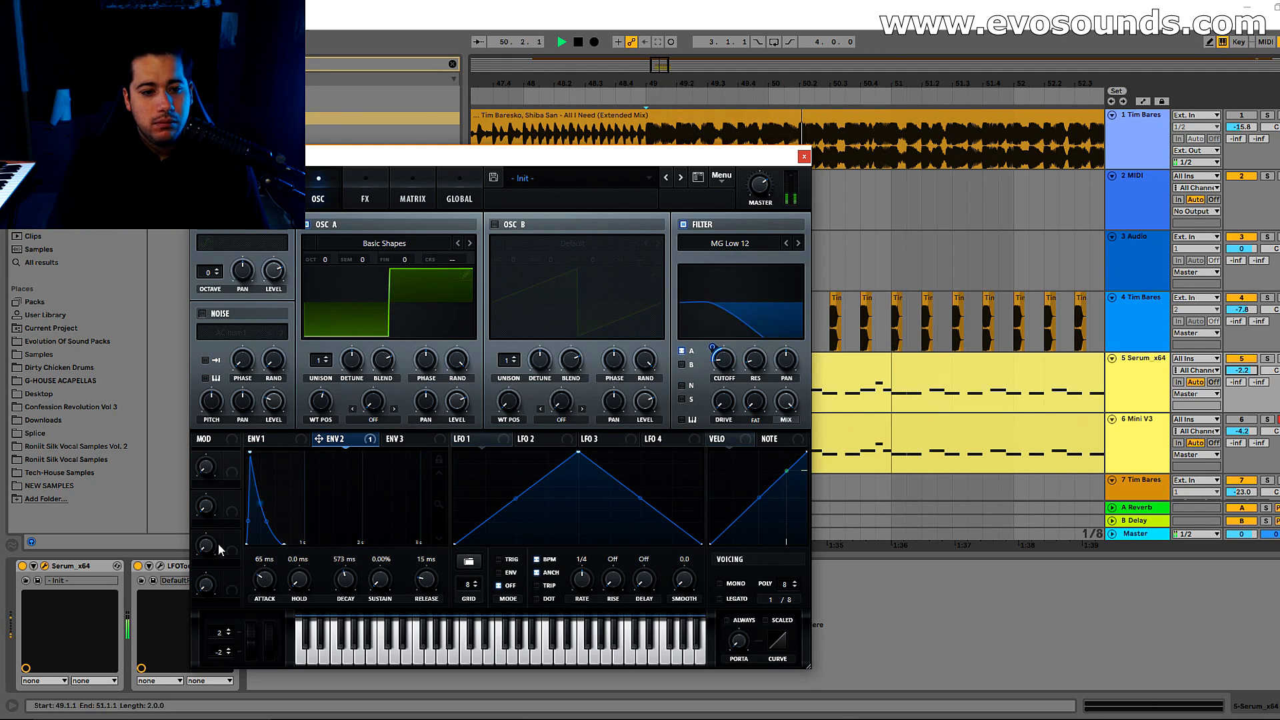
pyautogui.moveTo(264, 577); pyautogui.dragTo(263, 584)
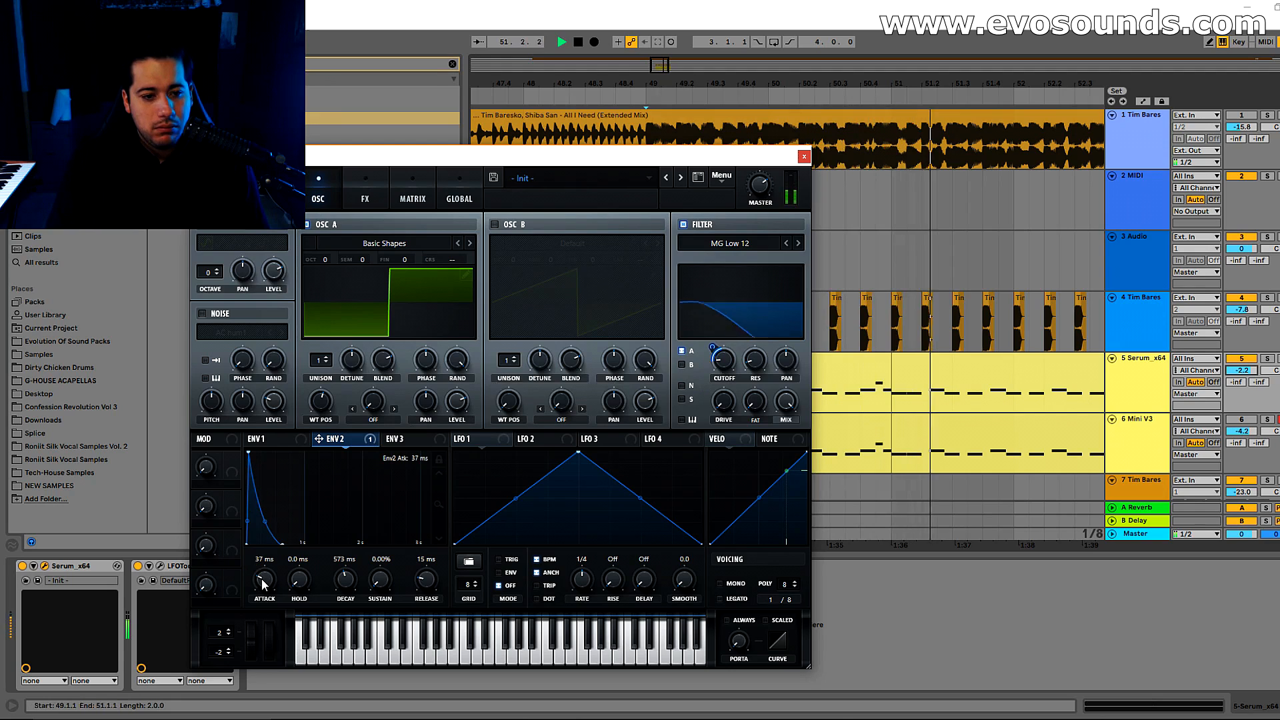
pyautogui.press('space')
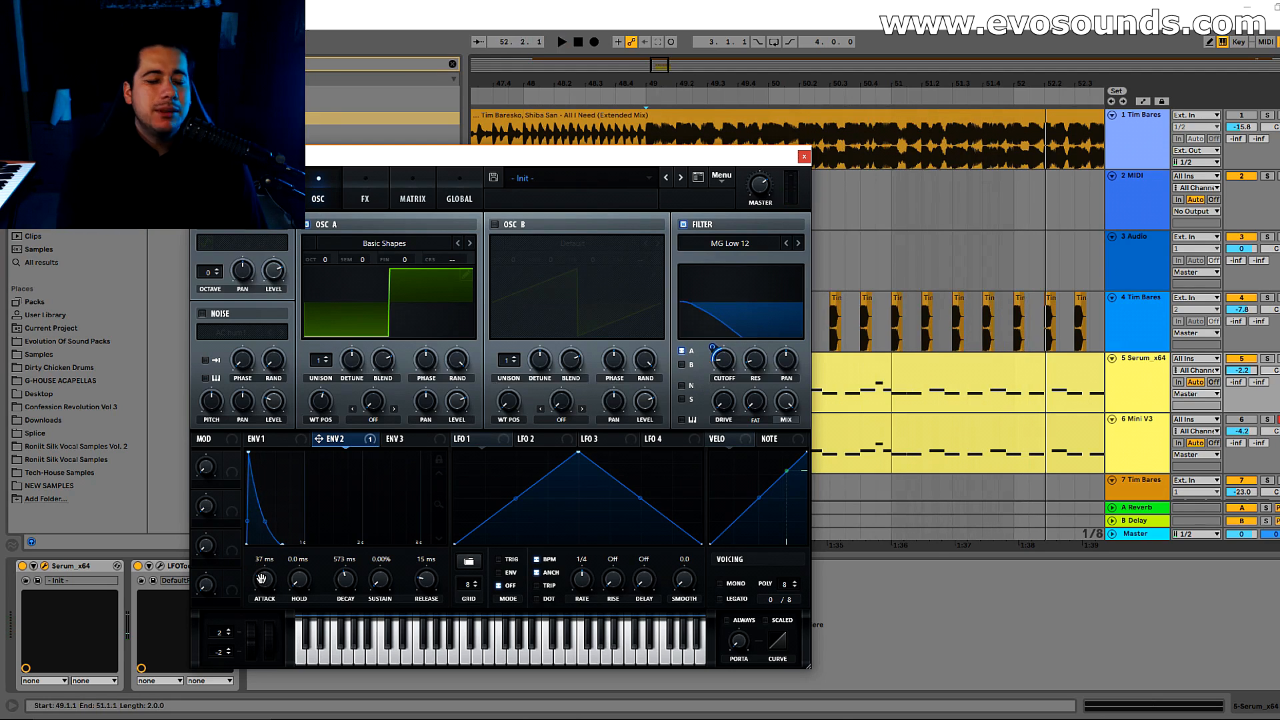
# Audition Envelope 2 with attack times of 94 ms and 12 ms
pyautogui.moveTo(262, 577); pyautogui.dragTo(265, 575)
pyautogui.press('space')
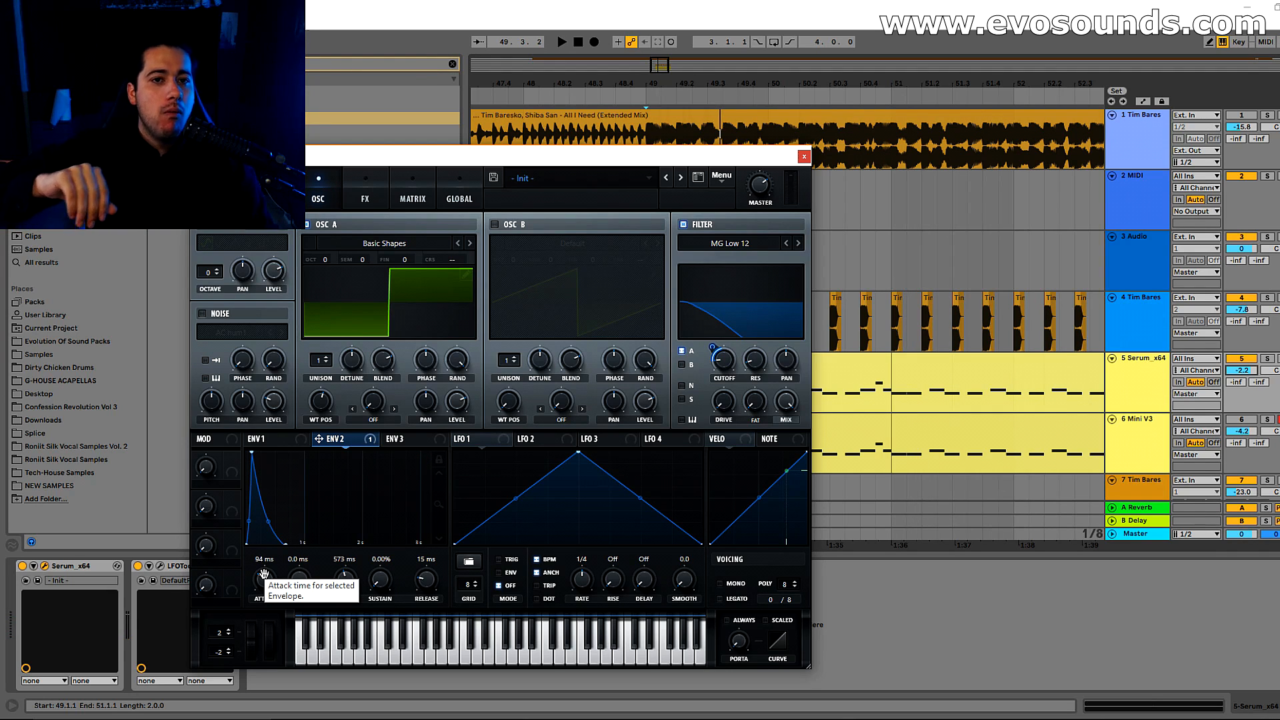
pyautogui.moveTo(263, 573)
pyautogui.mouseDown()
pyautogui.moveTo(247, 606)
pyautogui.moveTo(258, 576)
pyautogui.mouseUp()
pyautogui.press('space')
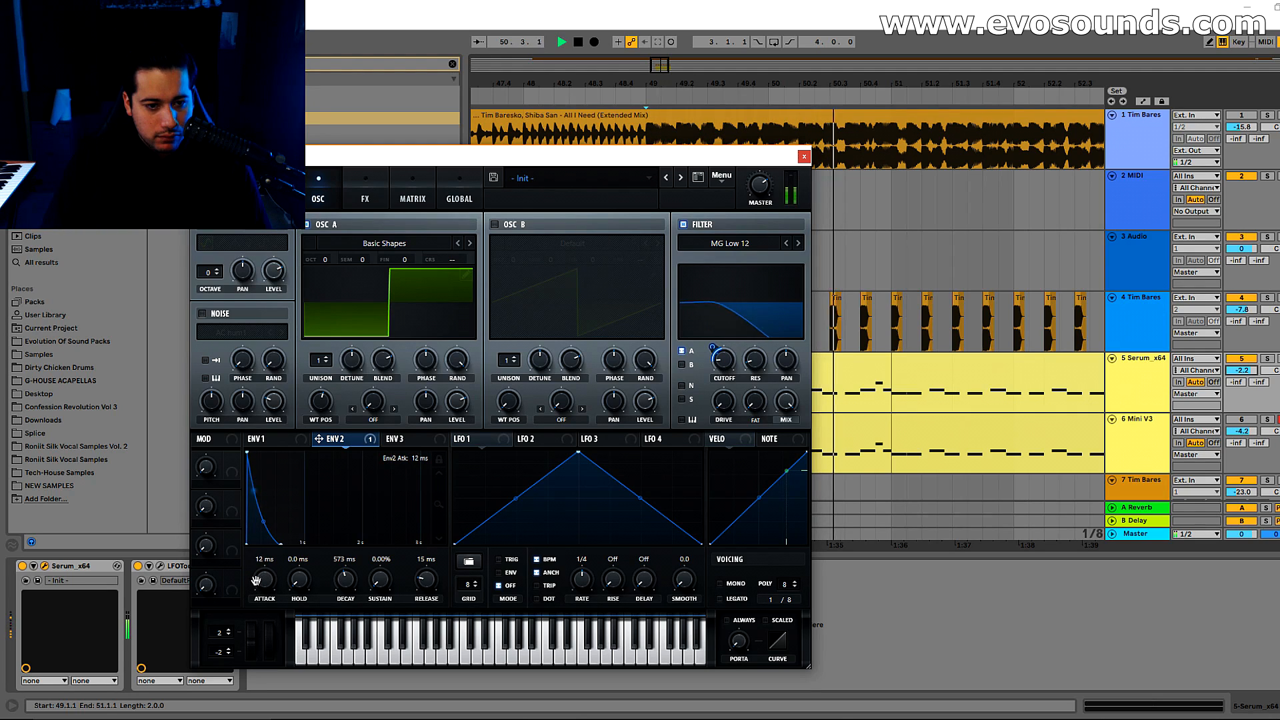
pyautogui.press('space')
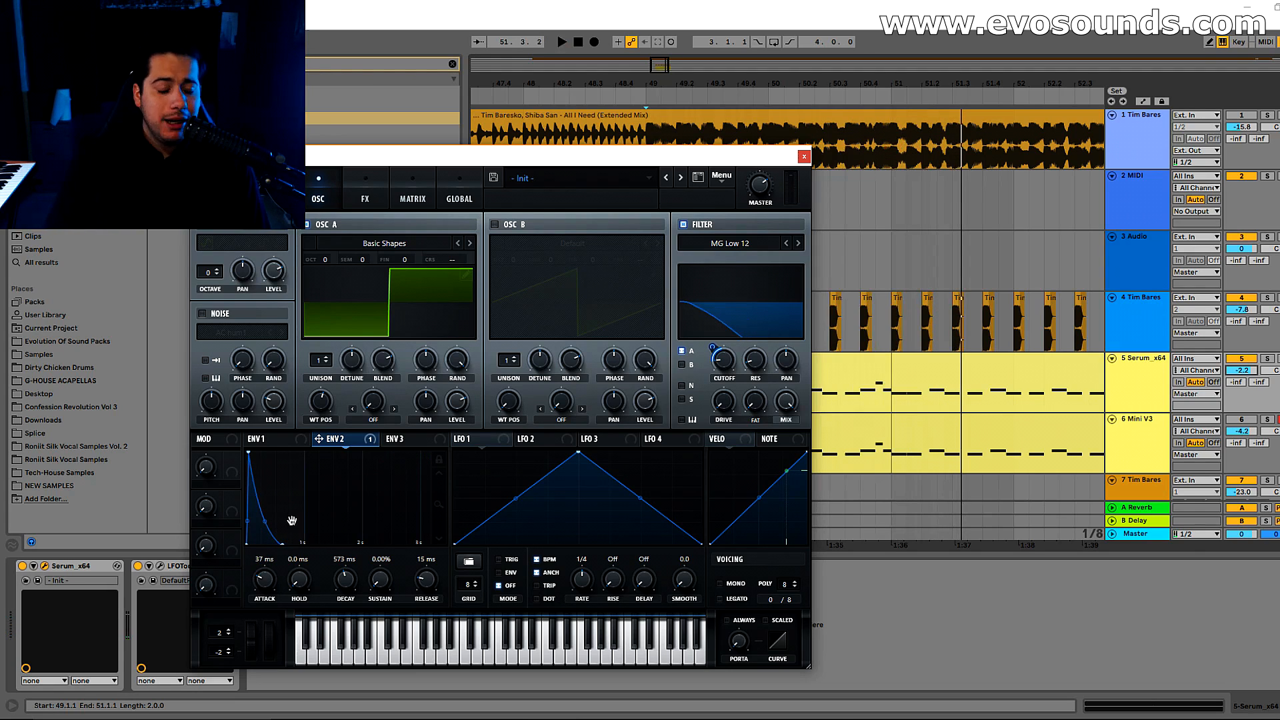
# Set Envelope 2's decay to 519 ms and fine-tune its modulation amount on the filter cutoff during playback
pyautogui.moveTo(344, 577)
pyautogui.mouseDown()
pyautogui.moveTo(354, 569)
pyautogui.moveTo(341, 571)
pyautogui.mouseUp()
pyautogui.press('space')
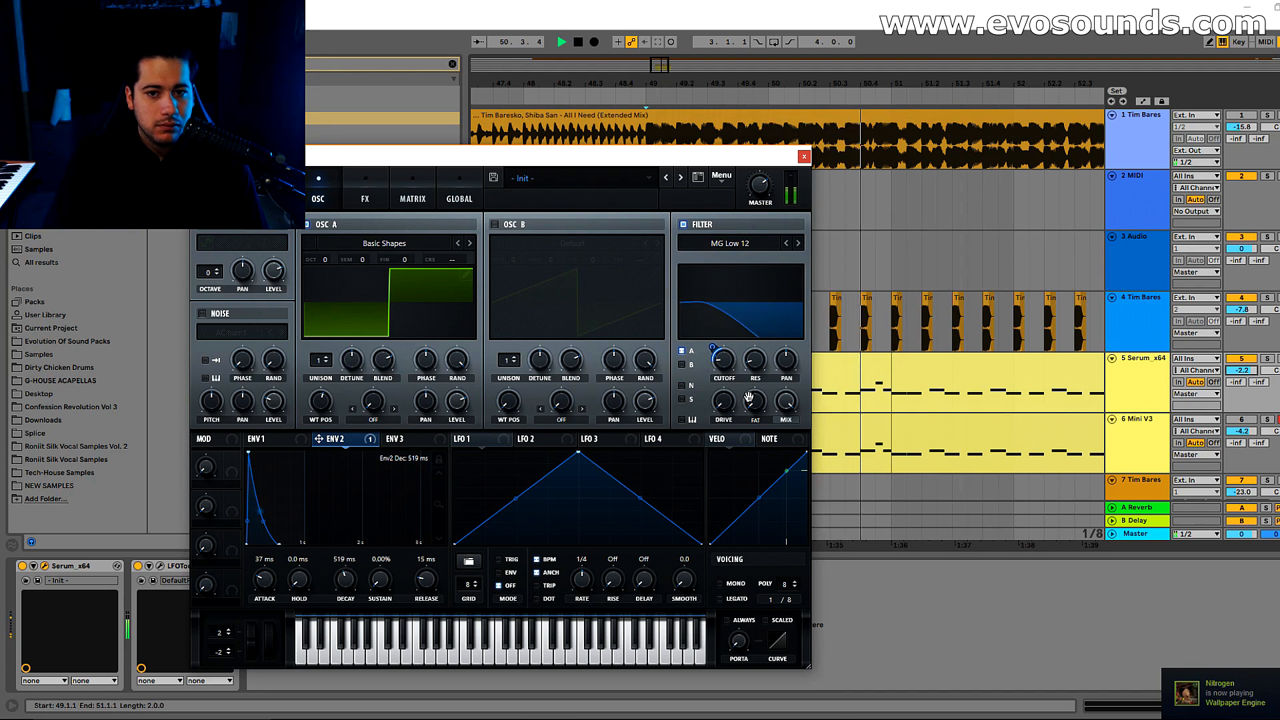
pyautogui.moveTo(713, 347); pyautogui.dragTo(716, 350)
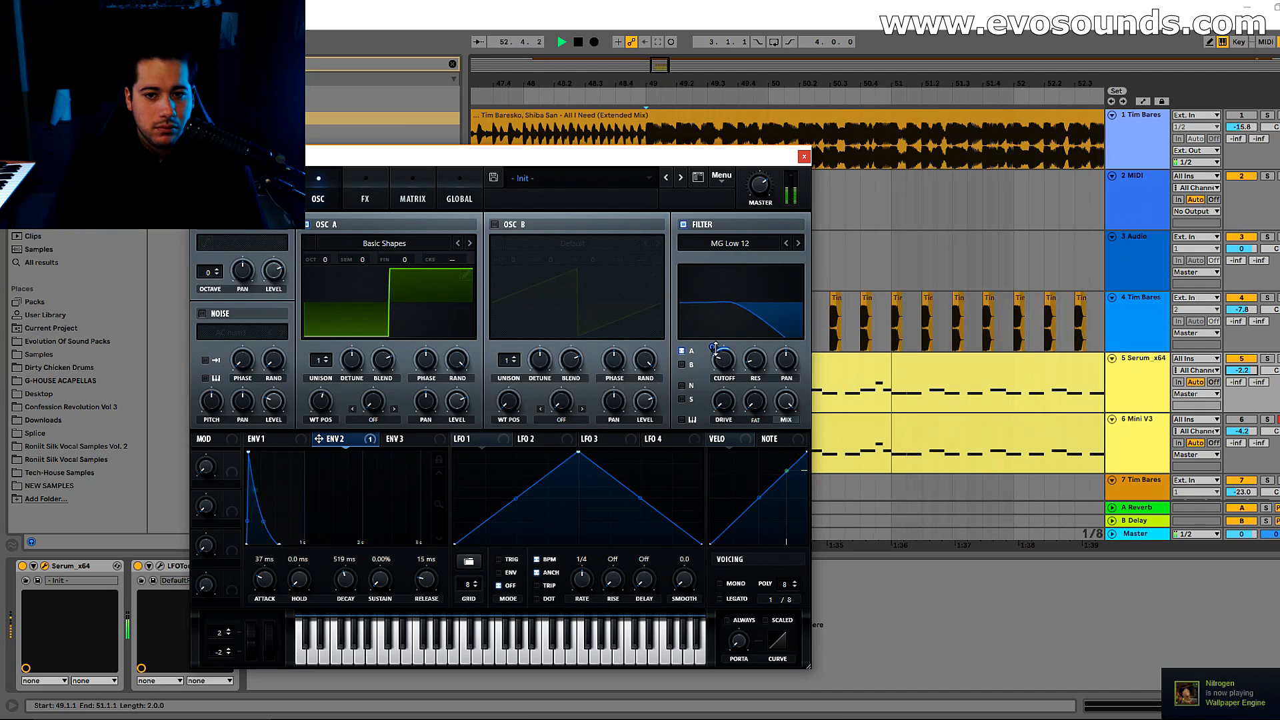
pyautogui.moveTo(710, 346); pyautogui.dragTo(710, 349)
pyautogui.press('space')
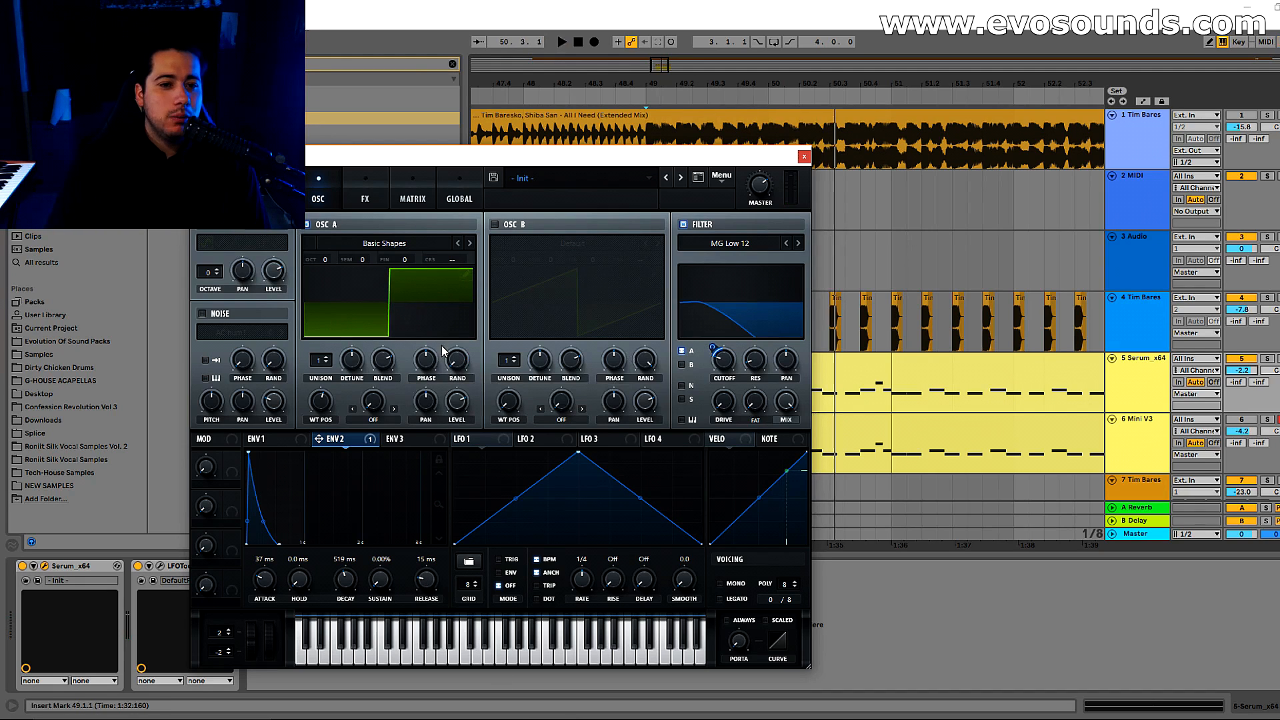
# Lower oscillator A's phase and set the filter drive to 20%, auditioning the bass line
pyautogui.moveTo(430, 357); pyautogui.dragTo(430, 360)
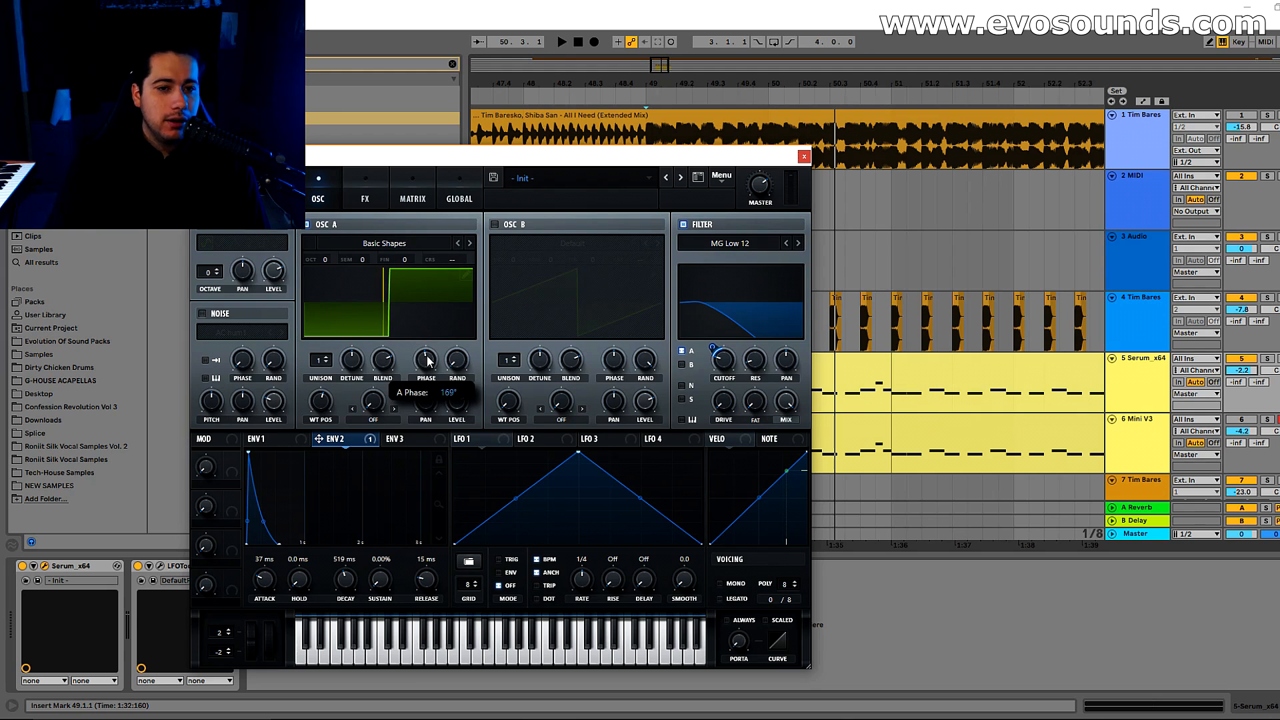
pyautogui.moveTo(421, 363); pyautogui.dragTo(366, 446)
pyautogui.press('space')
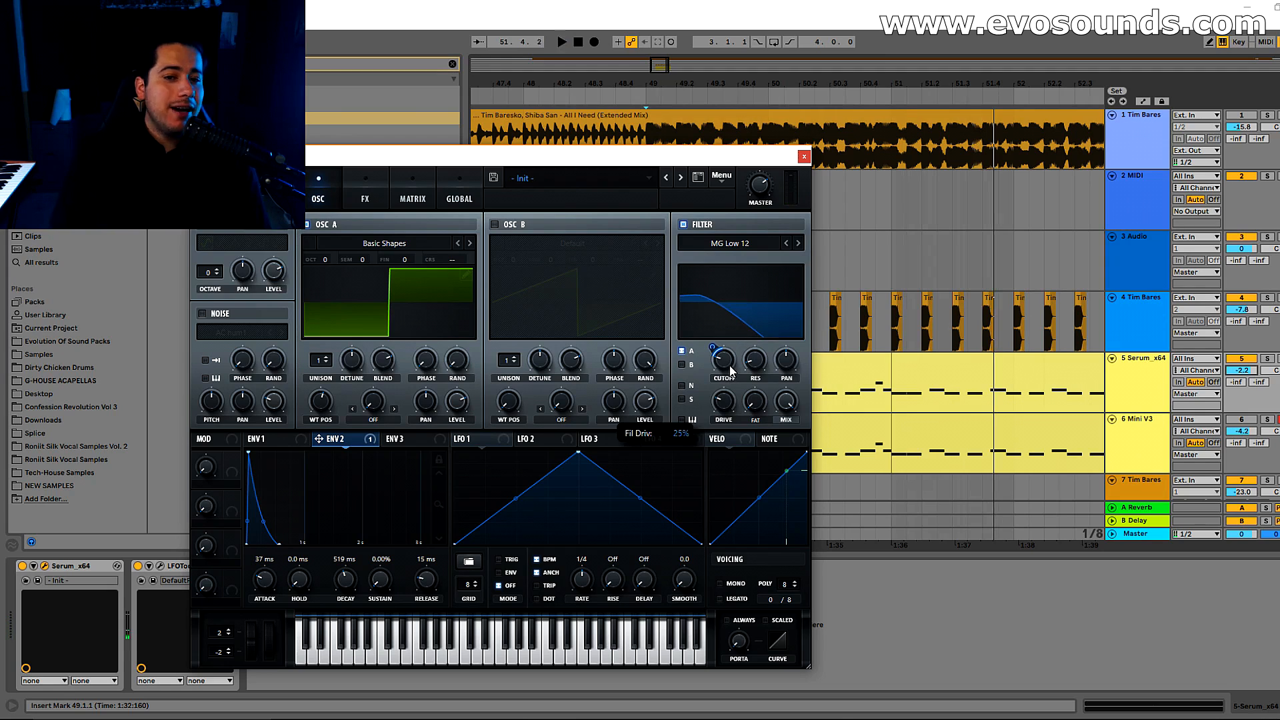
pyautogui.press('space')
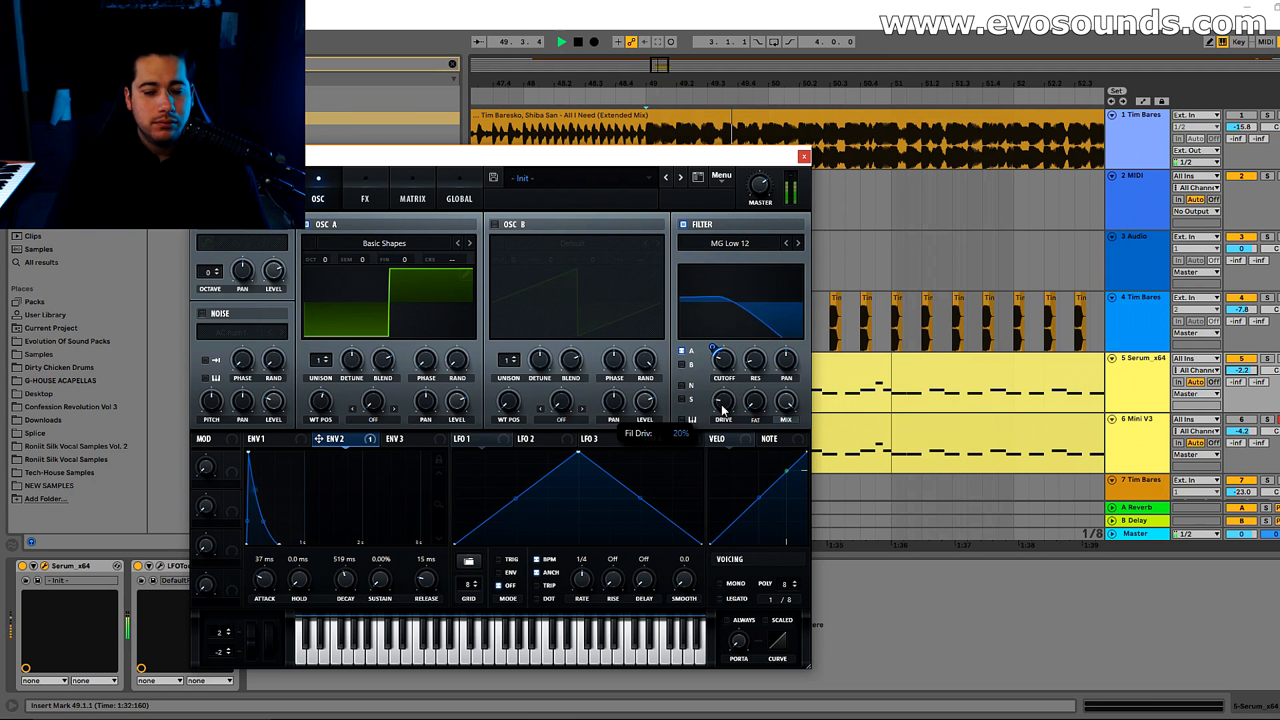
pyautogui.press('space')
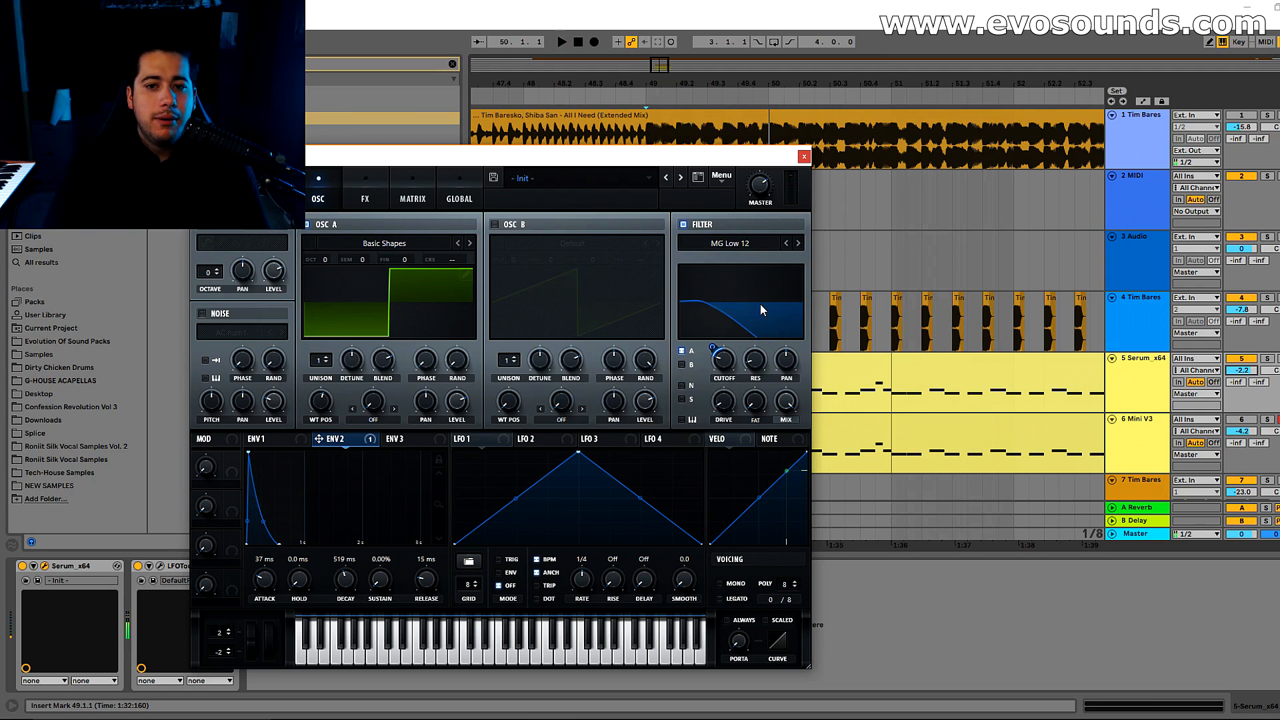
# Try the MG Low 24 filter type and compare its slope with MG Low 12
pyautogui.click(747, 244)
pyautogui.moveTo(720, 258)
pyautogui.click(801, 311)
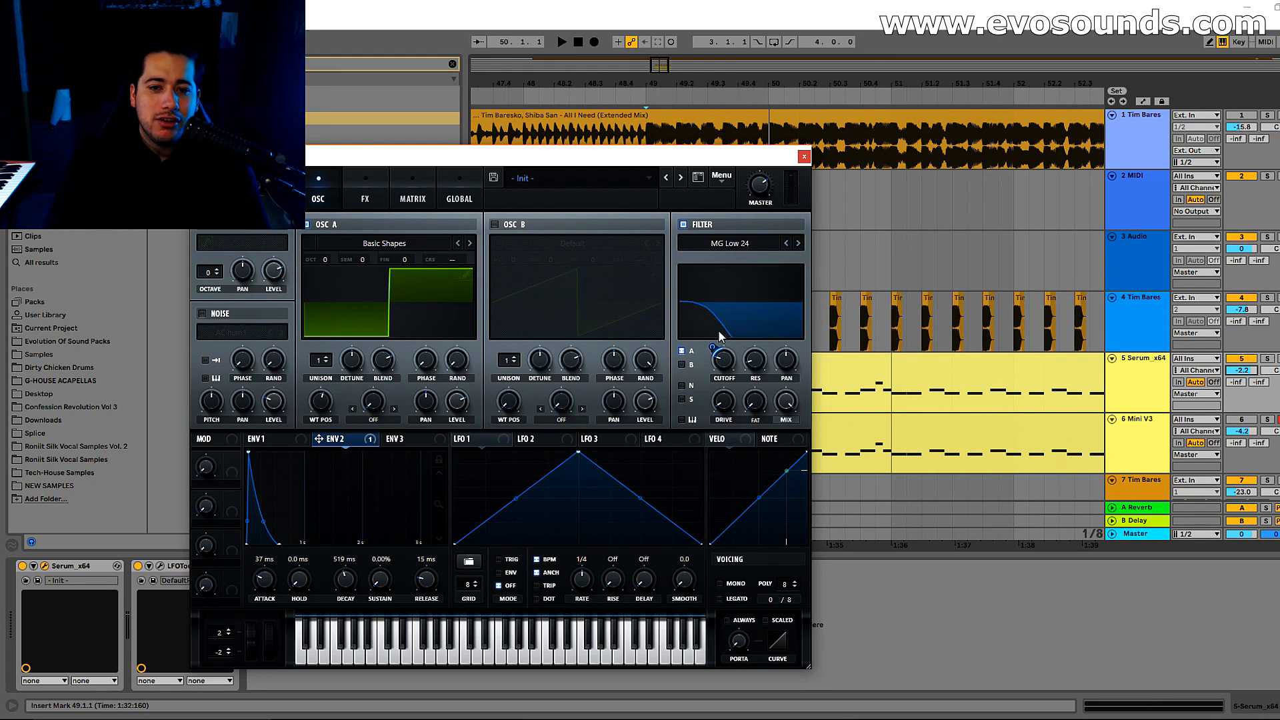
pyautogui.click(799, 244)
pyautogui.click(799, 244)
pyautogui.click(787, 243)
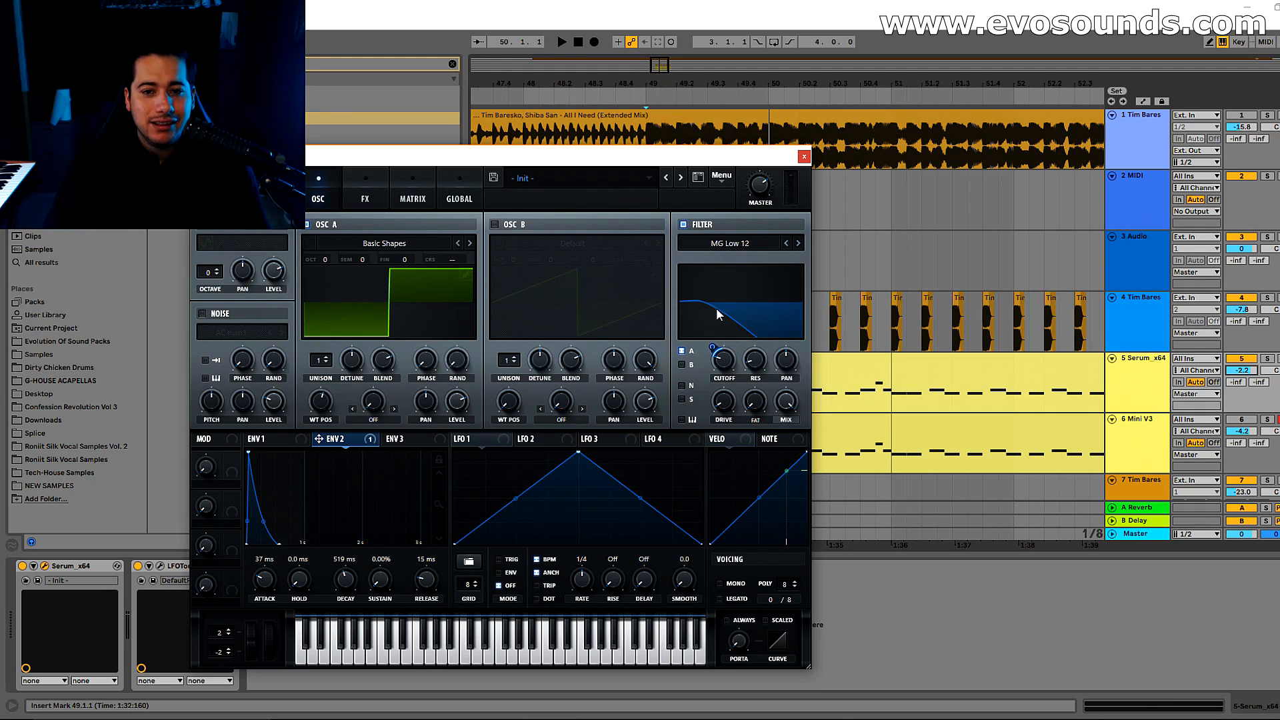
# Change the filter type to MG Low 24 and fine-tune the cutoff while the bass line plays
pyautogui.press('space')
pyautogui.click(798, 244)
pyautogui.click(797, 243)
pyautogui.moveTo(720, 357); pyautogui.dragTo(718, 355)
pyautogui.press('space')
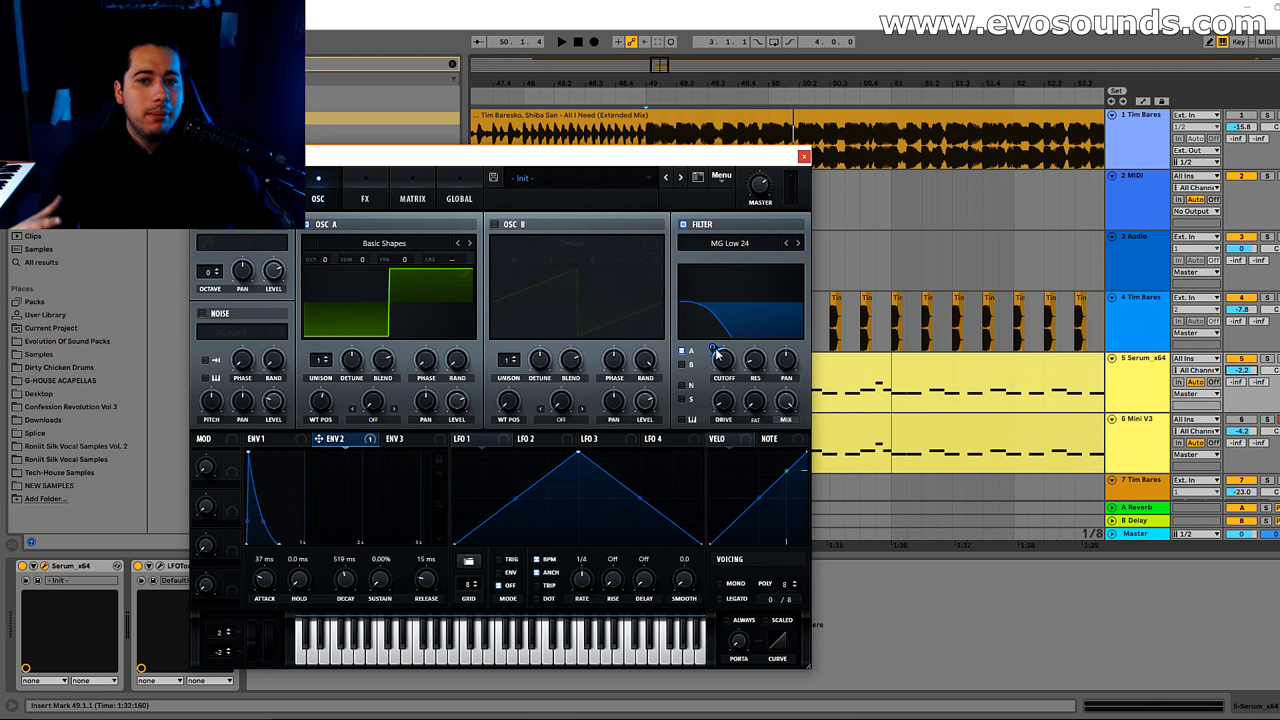
# Step through the neighbouring low-pass filter types to compare their slopes with MG Low 24
pyautogui.moveTo(750, 366)
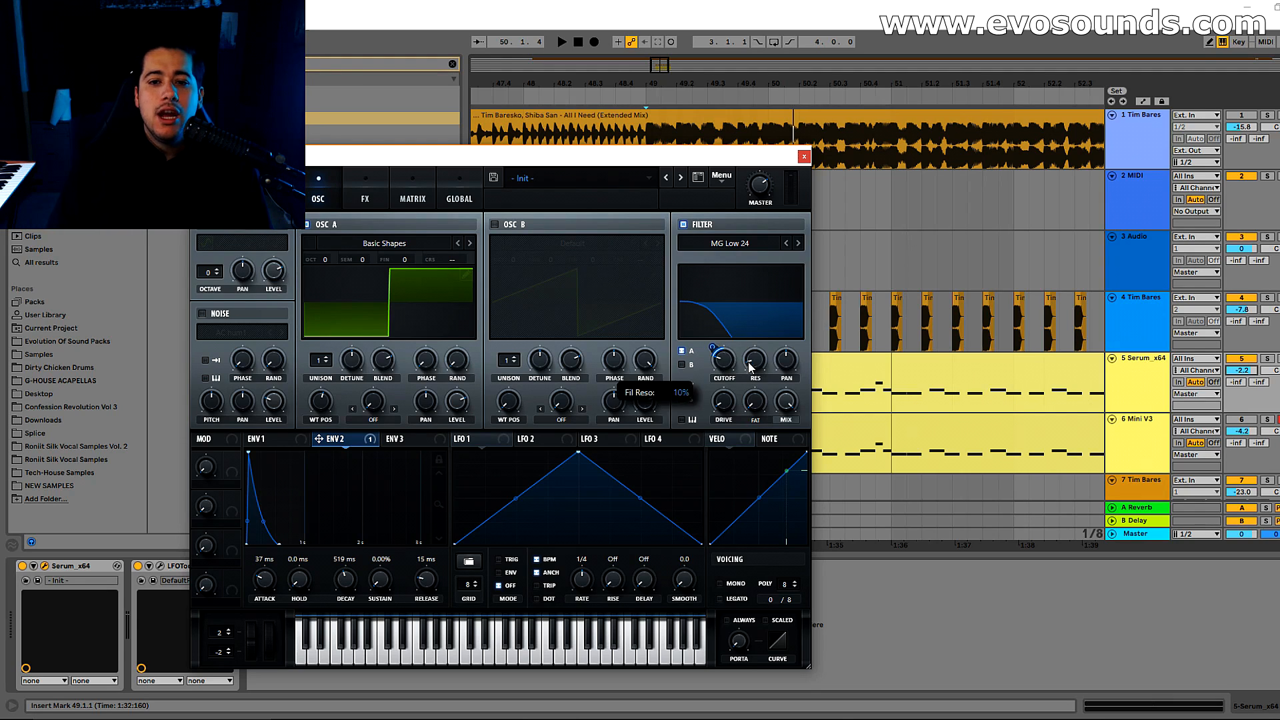
pyautogui.click(784, 242)
pyautogui.click(784, 243)
pyautogui.click(798, 245)
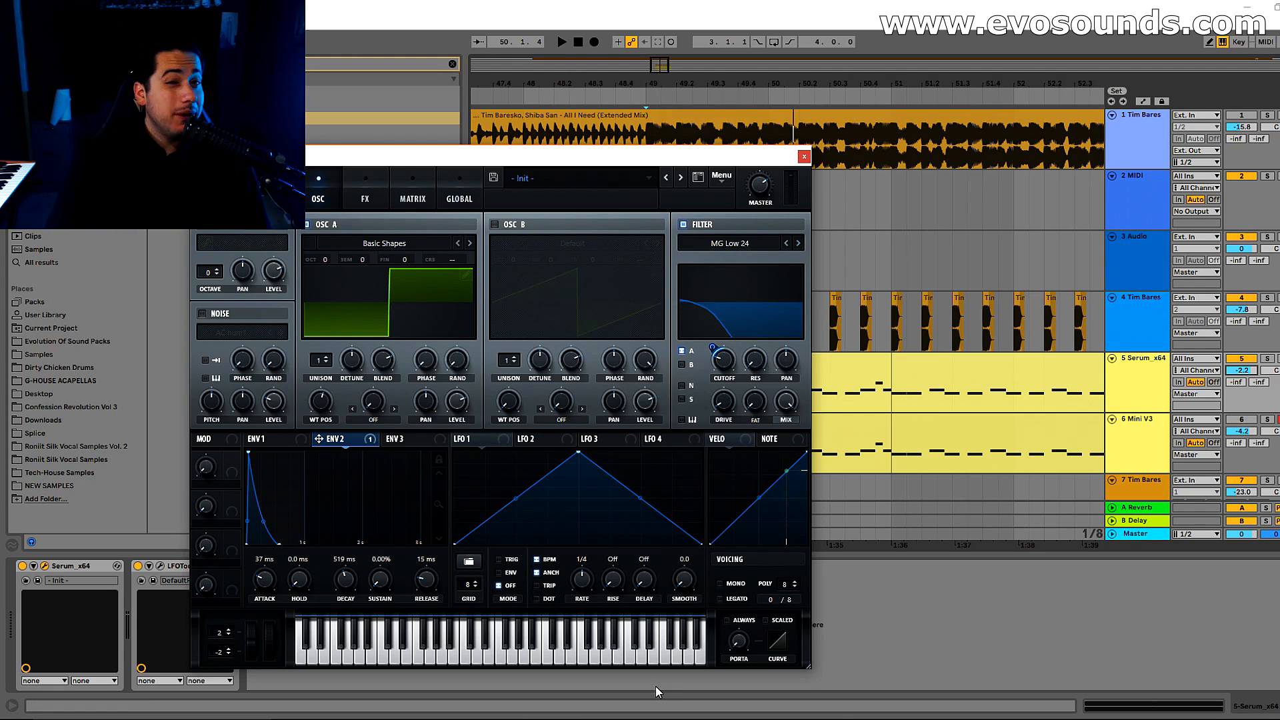
# Raise the Serum track's volume to 0.4 dB while the bass line plays
pyautogui.press('space')
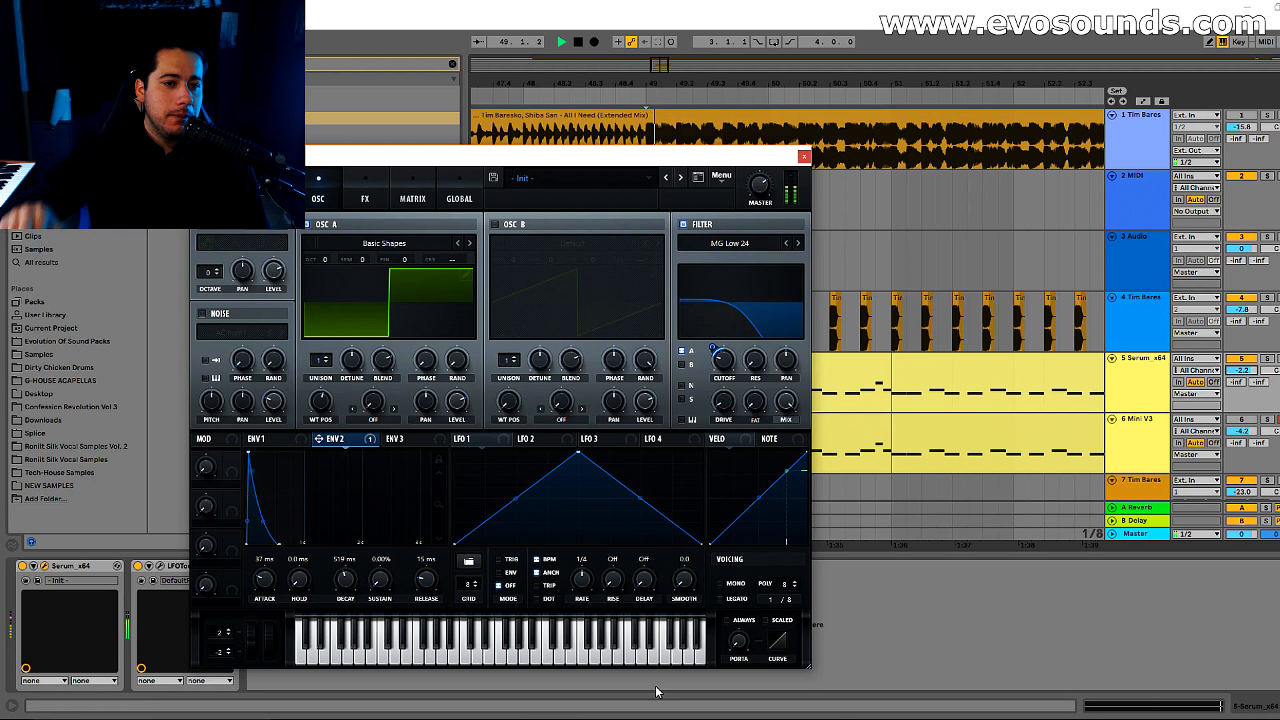
pyautogui.moveTo(1250, 369); pyautogui.dragTo(1251, 354)
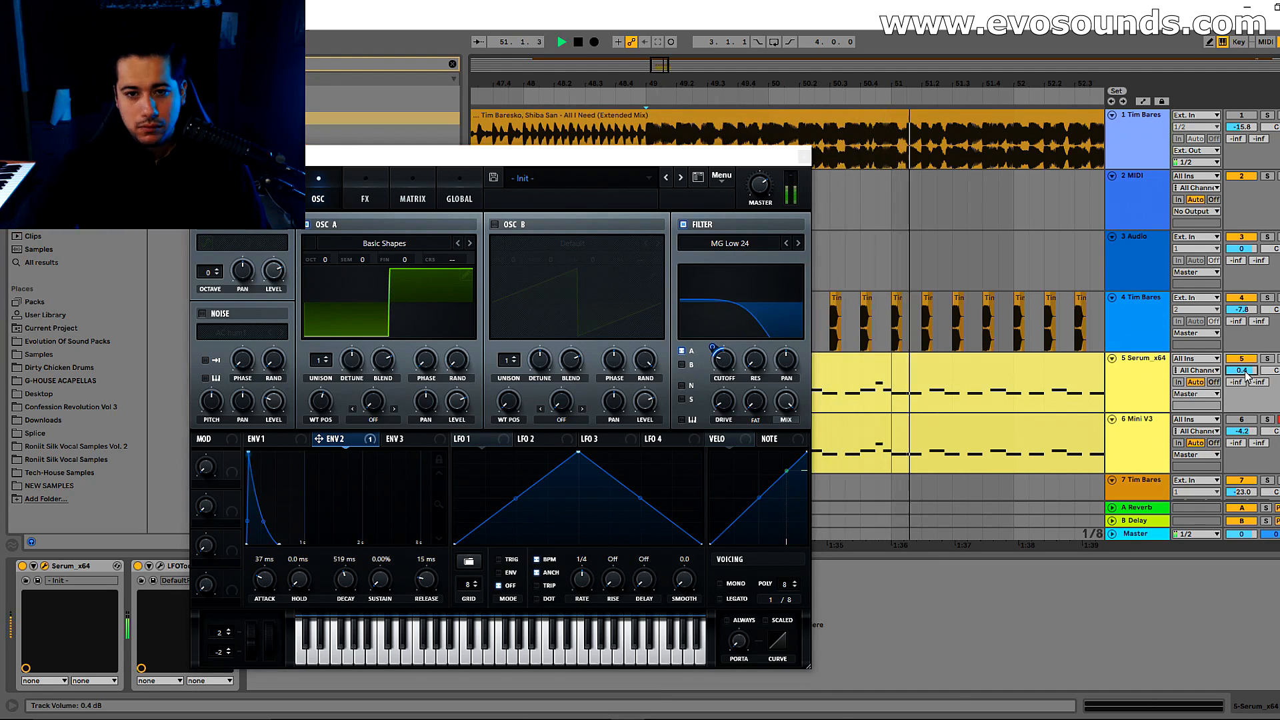
# Fine-tune the Env 2 modulation amount on the filter cutoff to about 28 and audition the bass line
pyautogui.press('space')
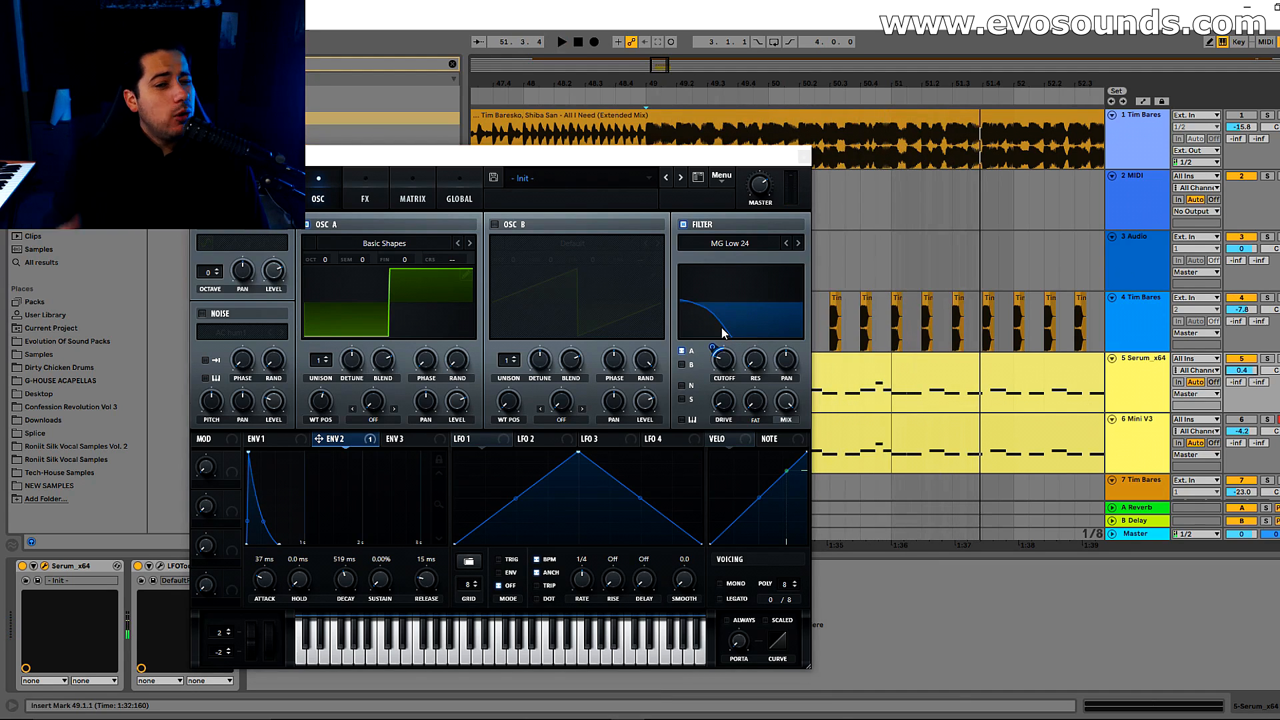
pyautogui.moveTo(714, 348); pyautogui.dragTo(716, 352)
pyautogui.press('space')
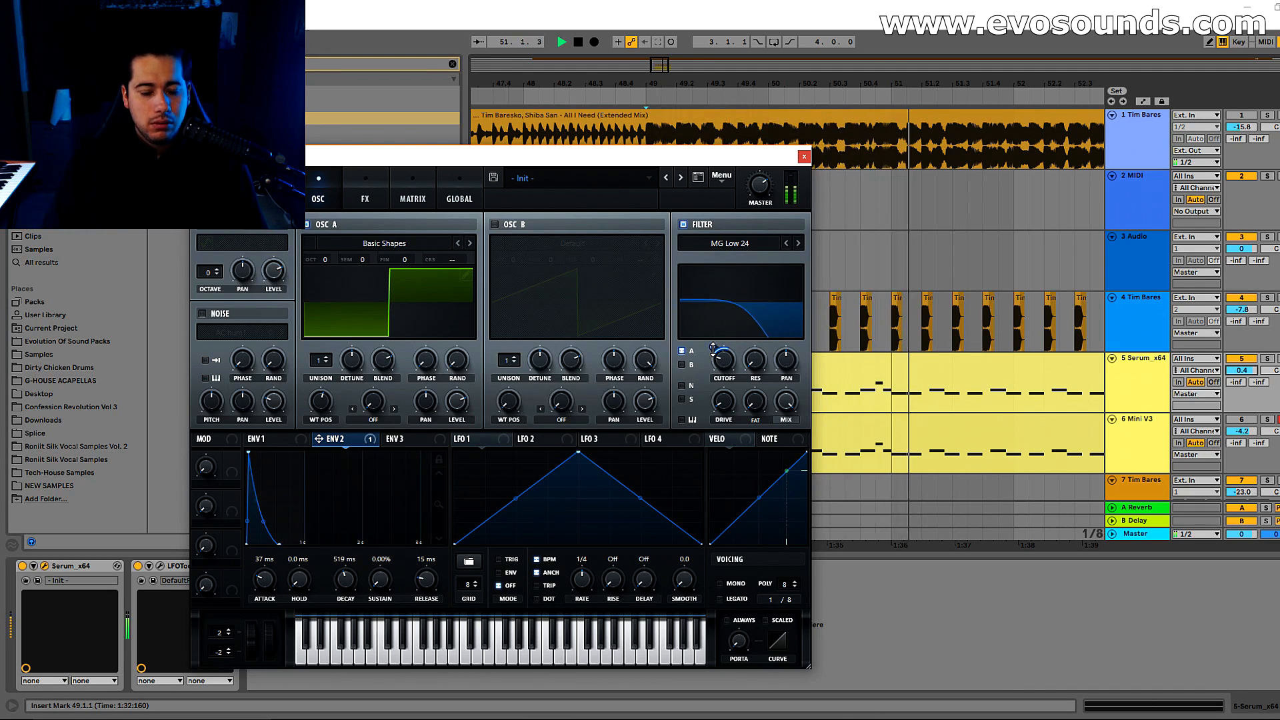
pyautogui.press('space')
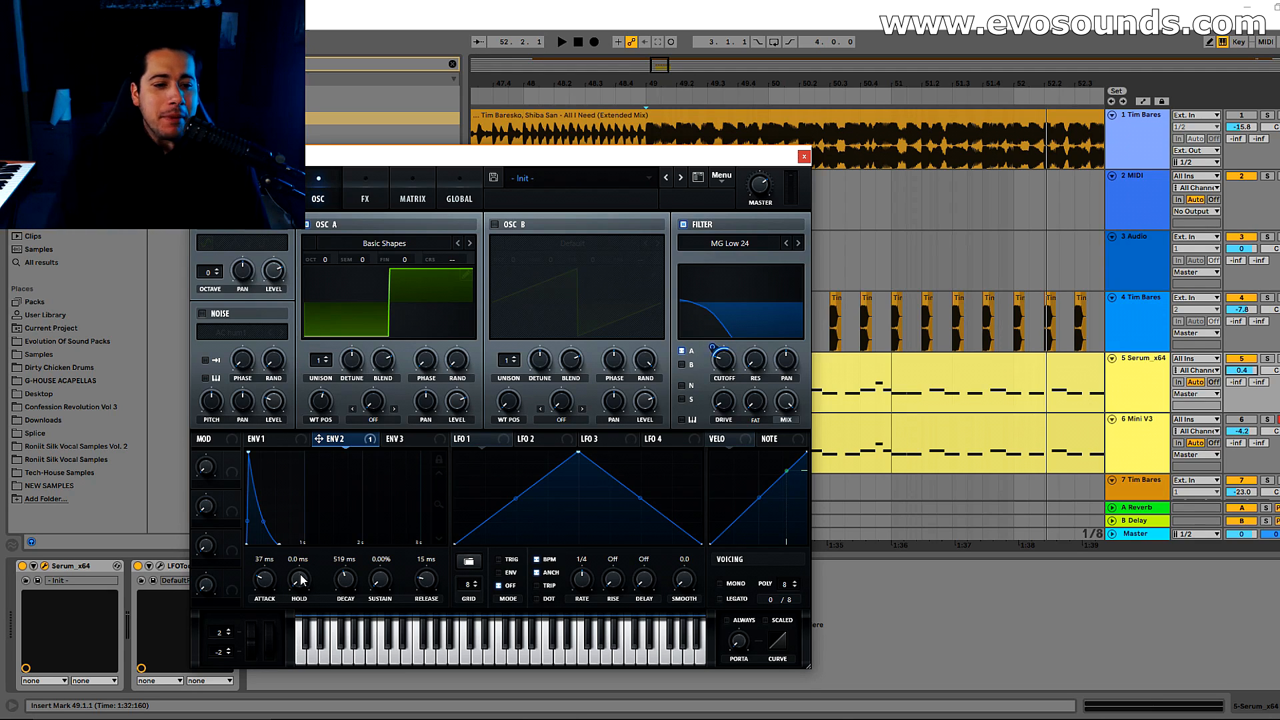
# Insert an audio track below the Serum track and set its input to Resampling
pyautogui.moveTo(785, 160); pyautogui.dragTo(634, 123)
pyautogui.moveTo(660, 67); pyautogui.dragTo(677, 75)
pyautogui.hotkey('ctrl', 't')
pyautogui.click(1205, 425)
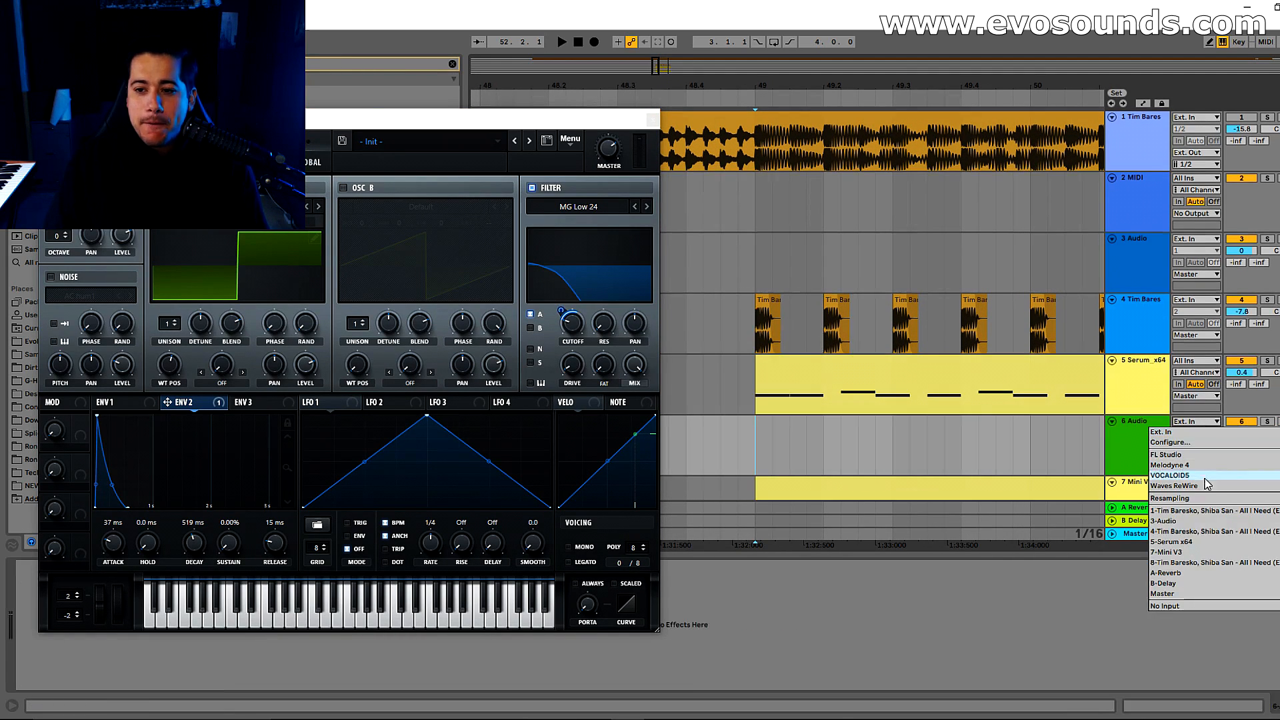
pyautogui.click(1203, 499)
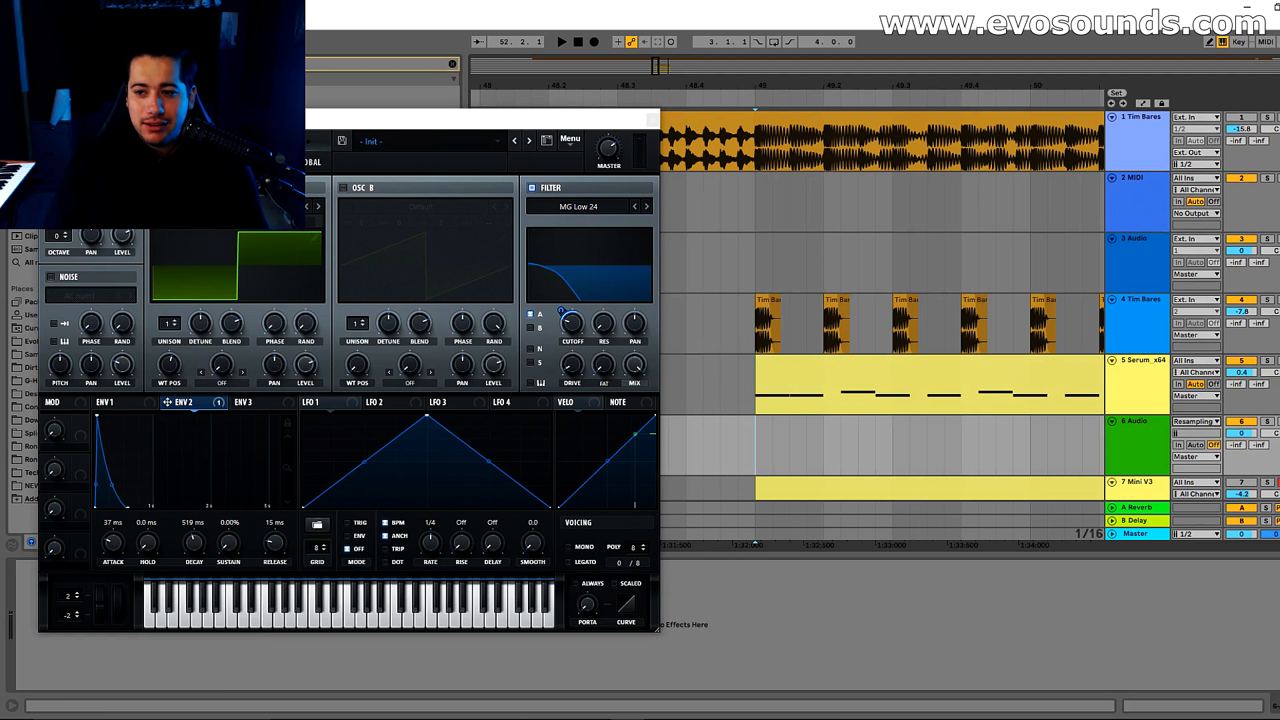
# Solo the Serum and resampling tracks and record the bass line from bar 49 onto the audio track
pyautogui.click(1267, 361)
pyautogui.keyDown('ctrl'); pyautogui.click(1267, 421); pyautogui.keyUp('ctrl')
pyautogui.click(595, 41)
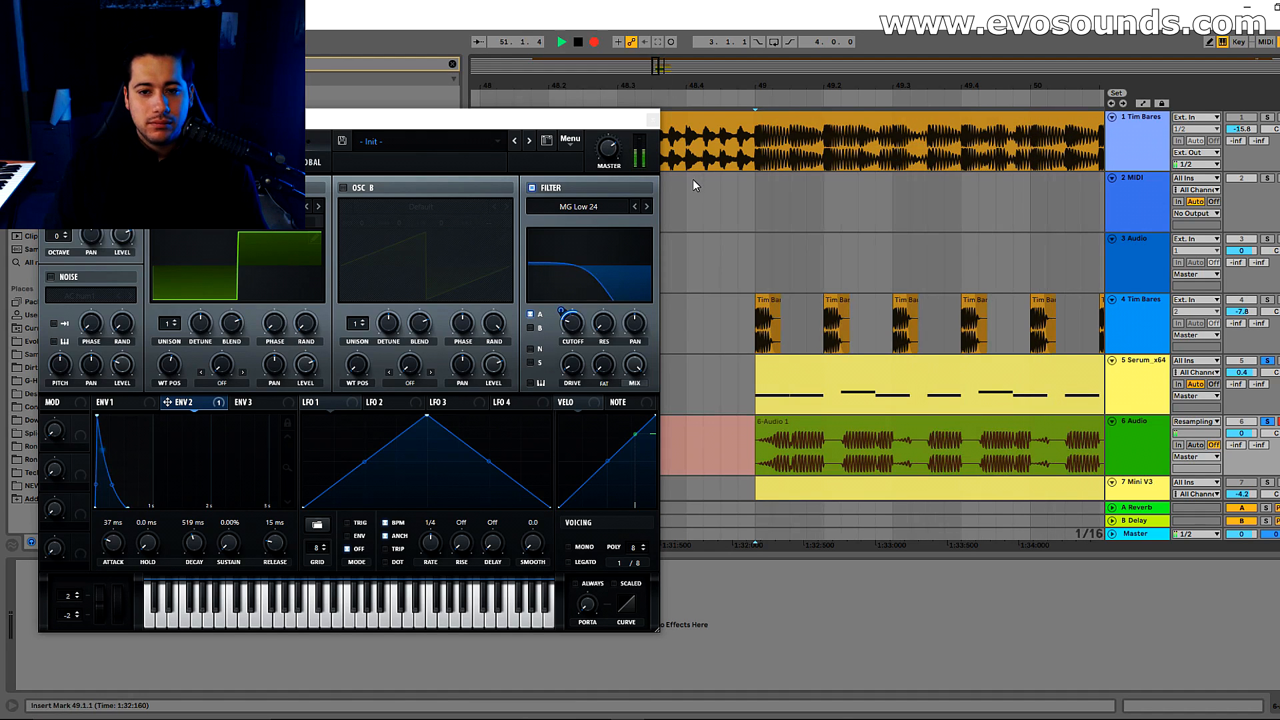
pyautogui.press('space')
# Examine the attack at the start of a note in the recorded waveform
pyautogui.moveTo(656, 69); pyautogui.dragTo(657, 112)
pyautogui.click(858, 436)
pyautogui.click(859, 462)
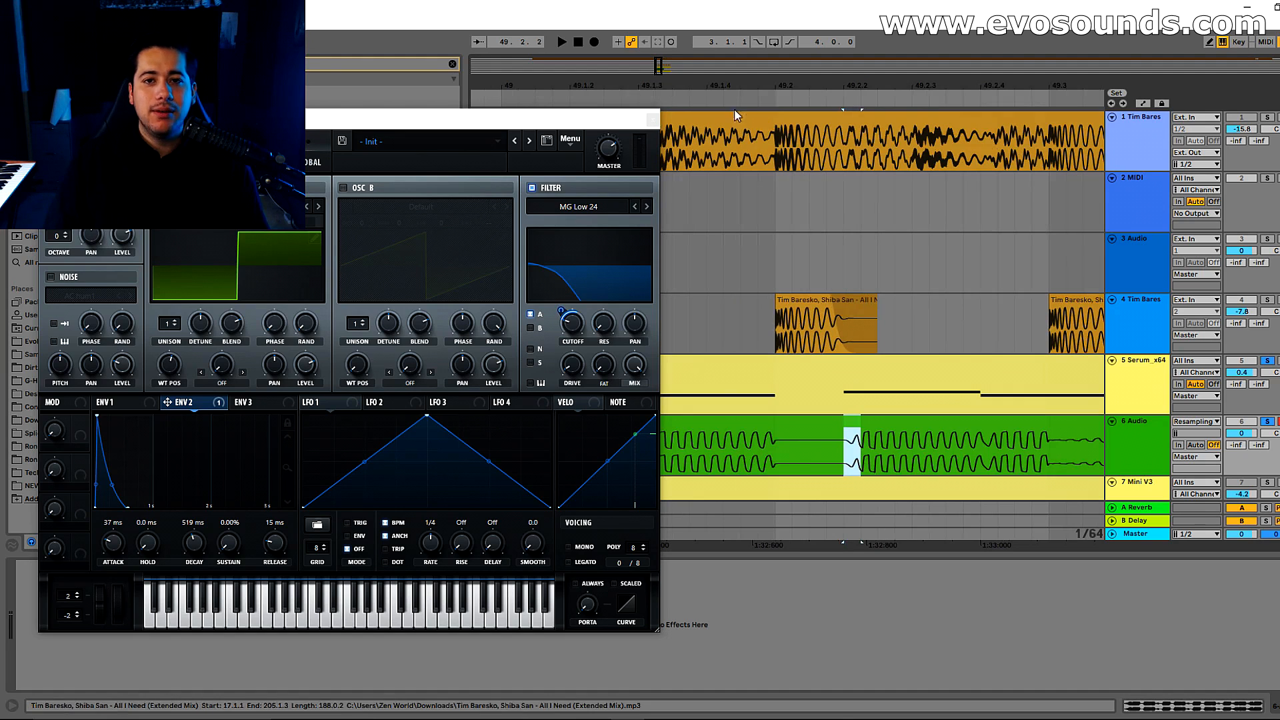
# Delete the recorded bass clip and select the Serum track
pyautogui.moveTo(657, 69); pyautogui.dragTo(719, 400)
pyautogui.click(855, 423)
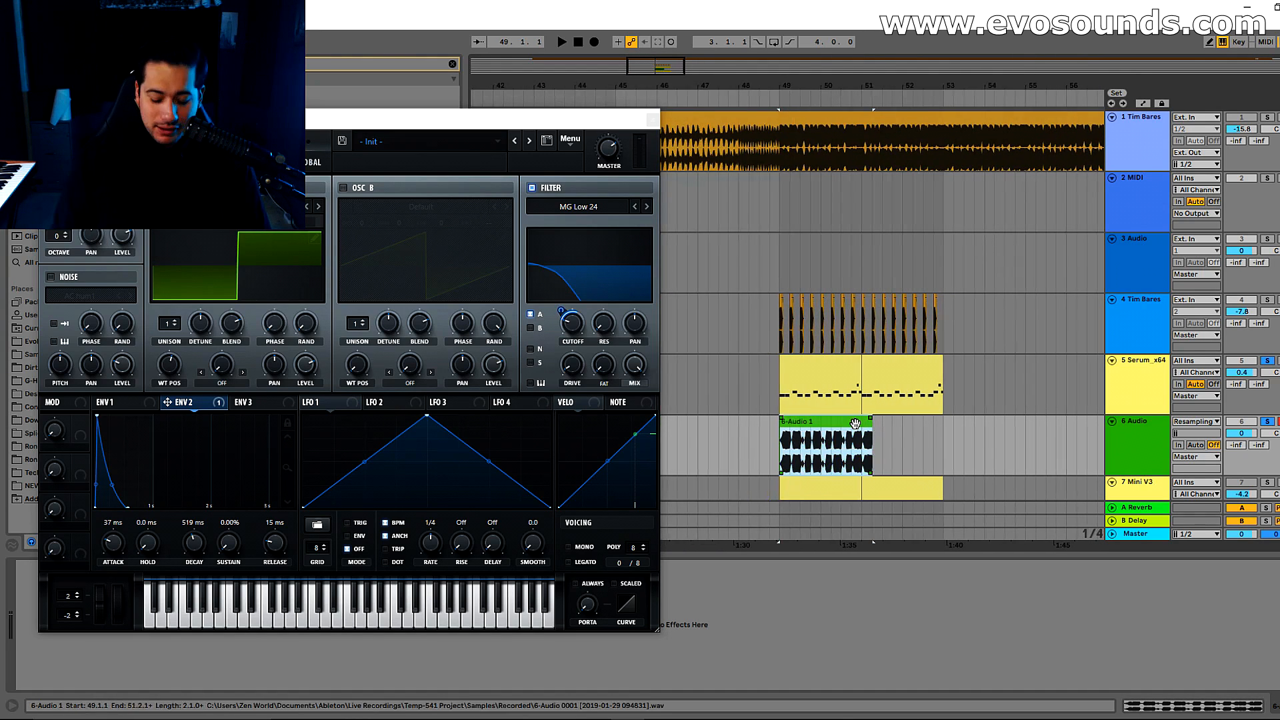
pyautogui.press('Delete')
pyautogui.click(1122, 389)
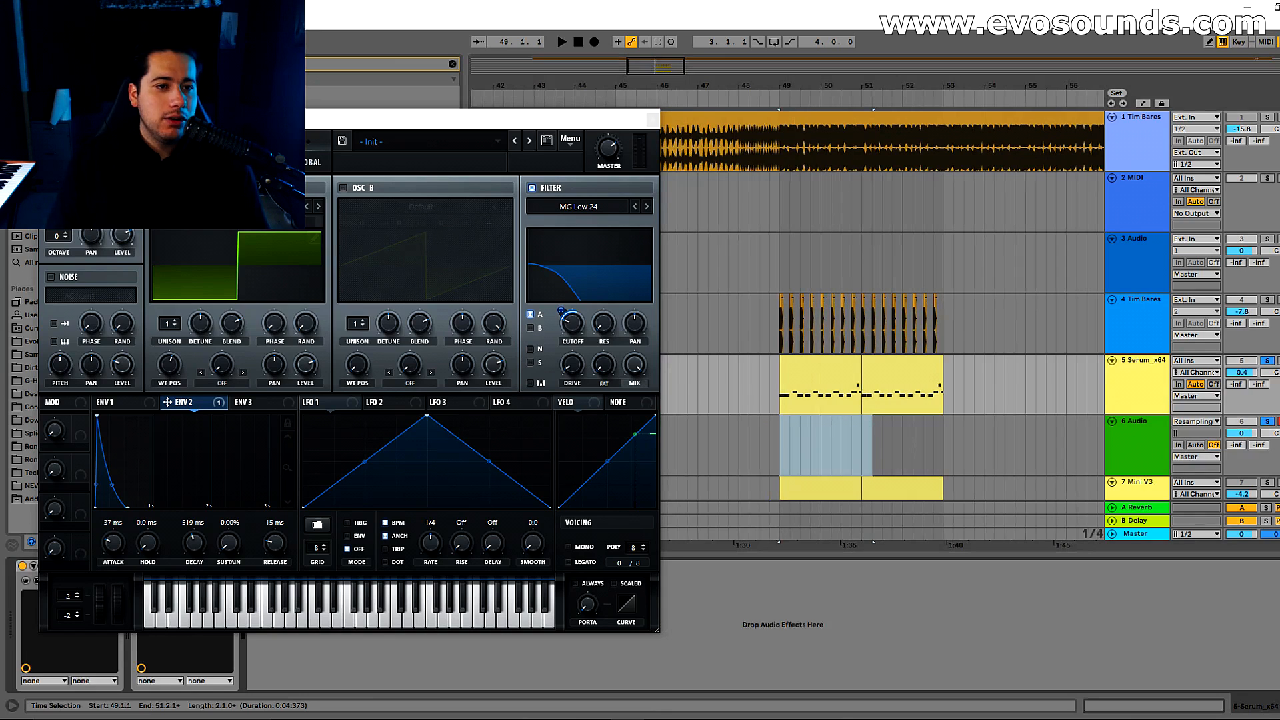
# Try the BSOD_Square and DS Saw and Tri wavetables in oscillator A while the bass line plays
pyautogui.click(385, 242)
pyautogui.moveTo(252, 241)
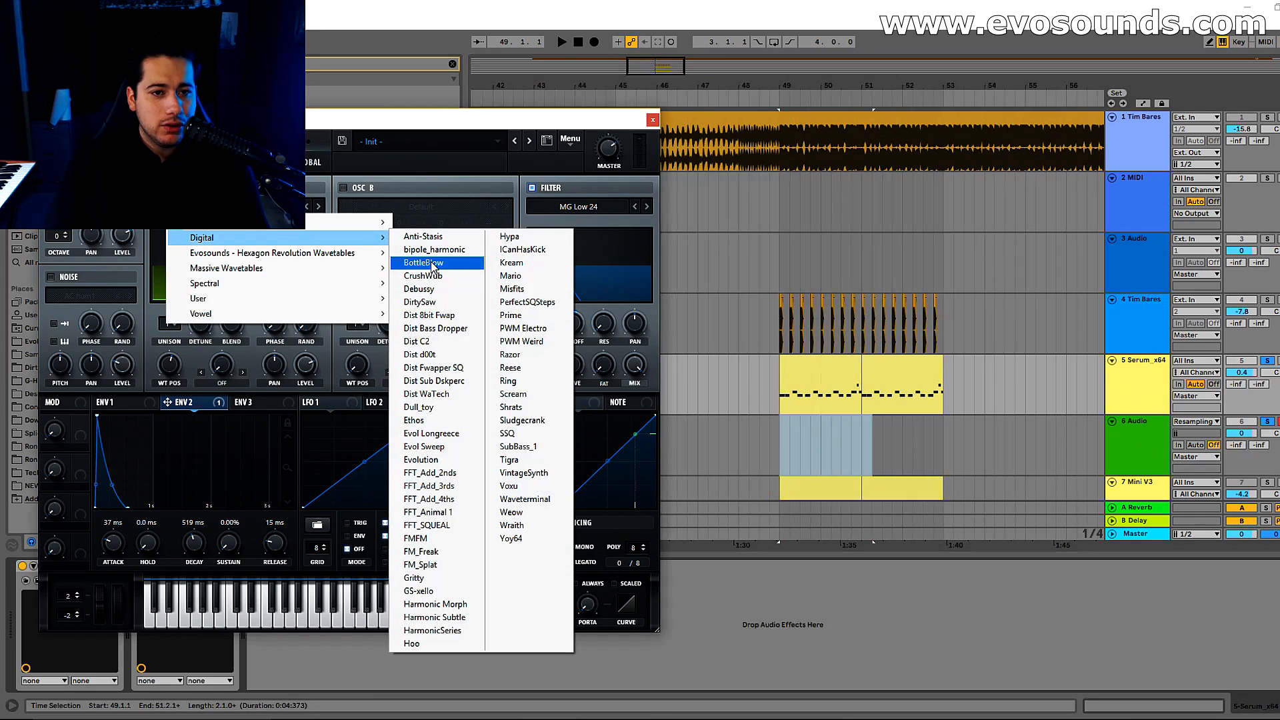
pyautogui.moveTo(220, 227)
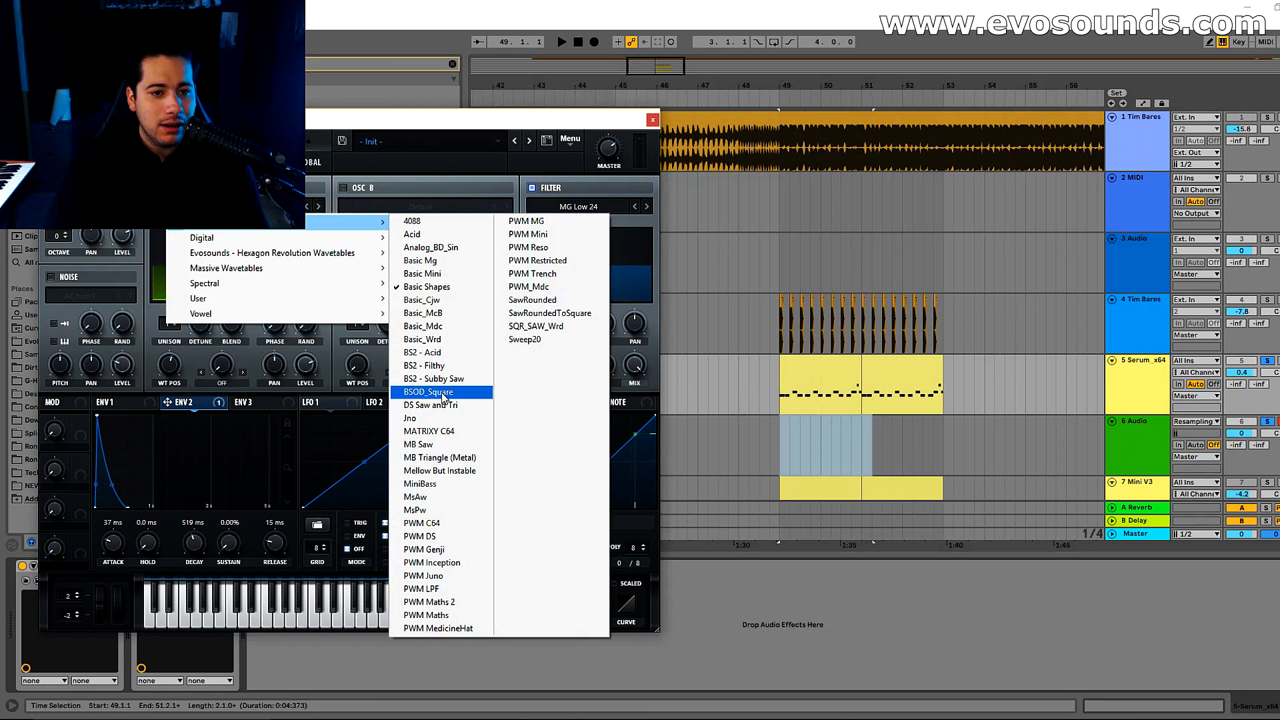
pyautogui.click(430, 394)
pyautogui.press('space')
pyautogui.moveTo(561, 311)
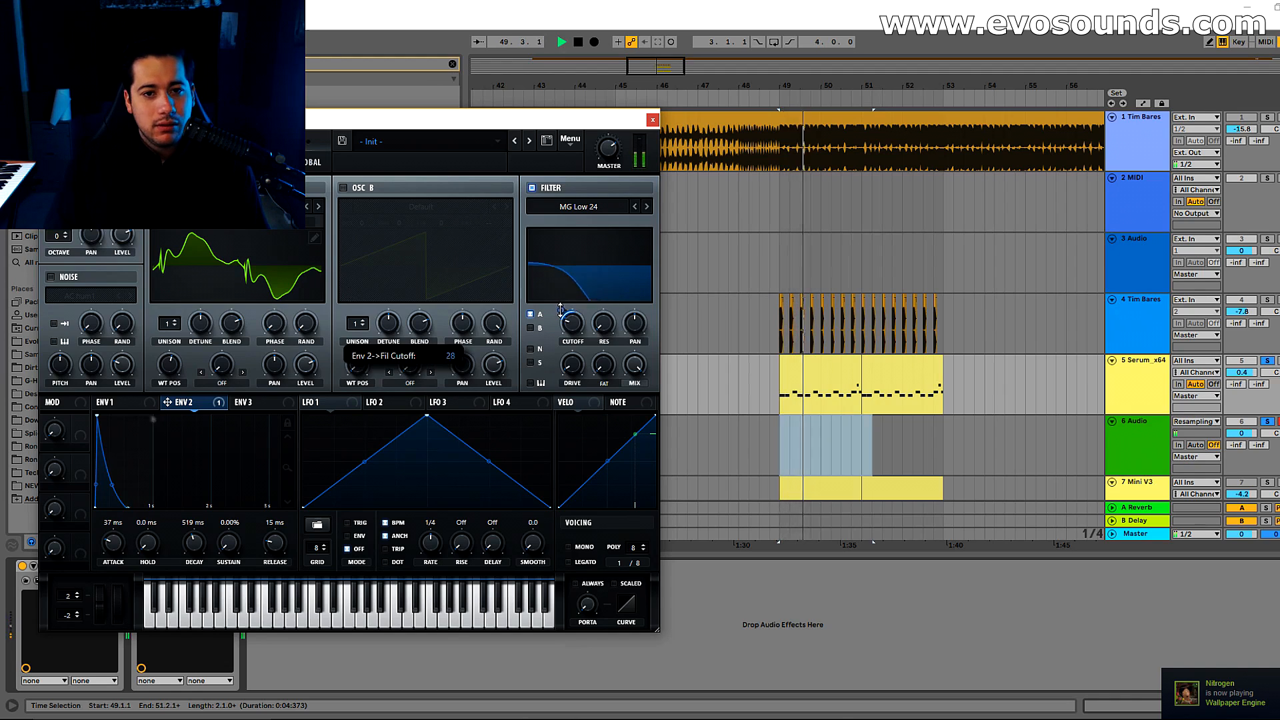
pyautogui.click(318, 207)
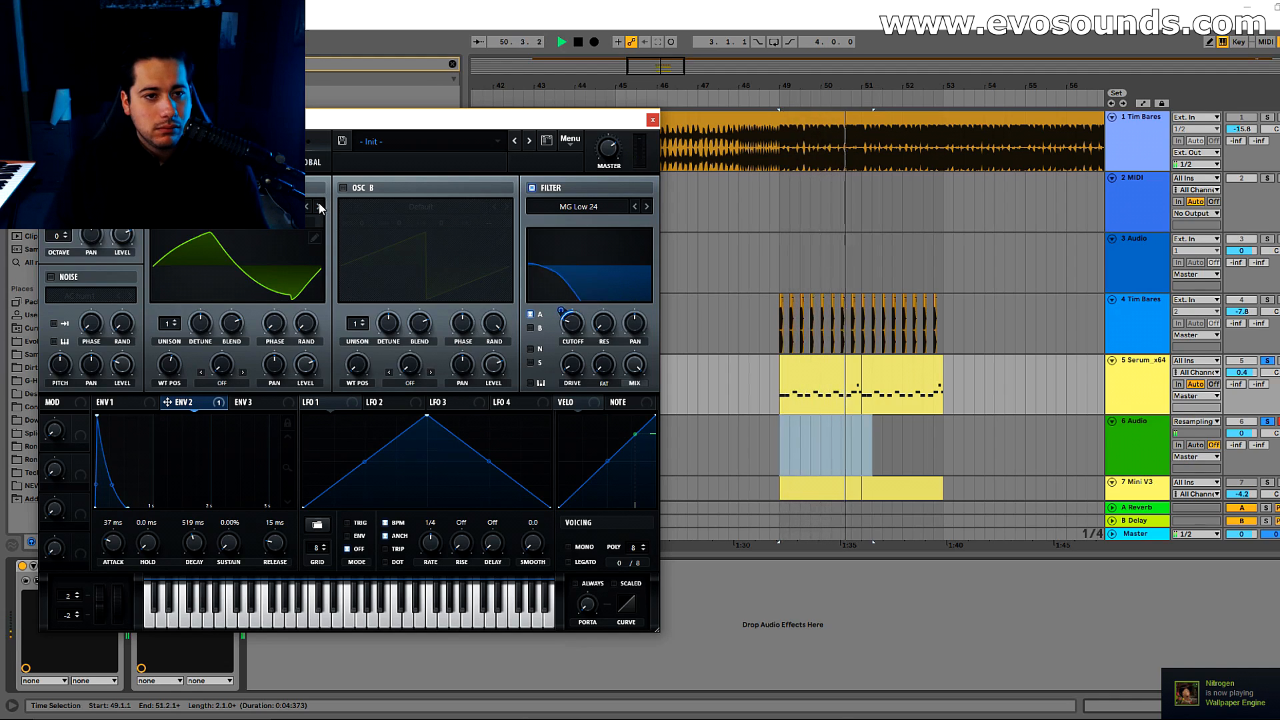
pyautogui.moveTo(217, 250); pyautogui.dragTo(210, 293)
pyautogui.press('space')
# Load the Basic Shapes wavetable in oscillator A and set its wavetable position to the square wave during playback
pyautogui.click(240, 207)
pyautogui.moveTo(267, 223)
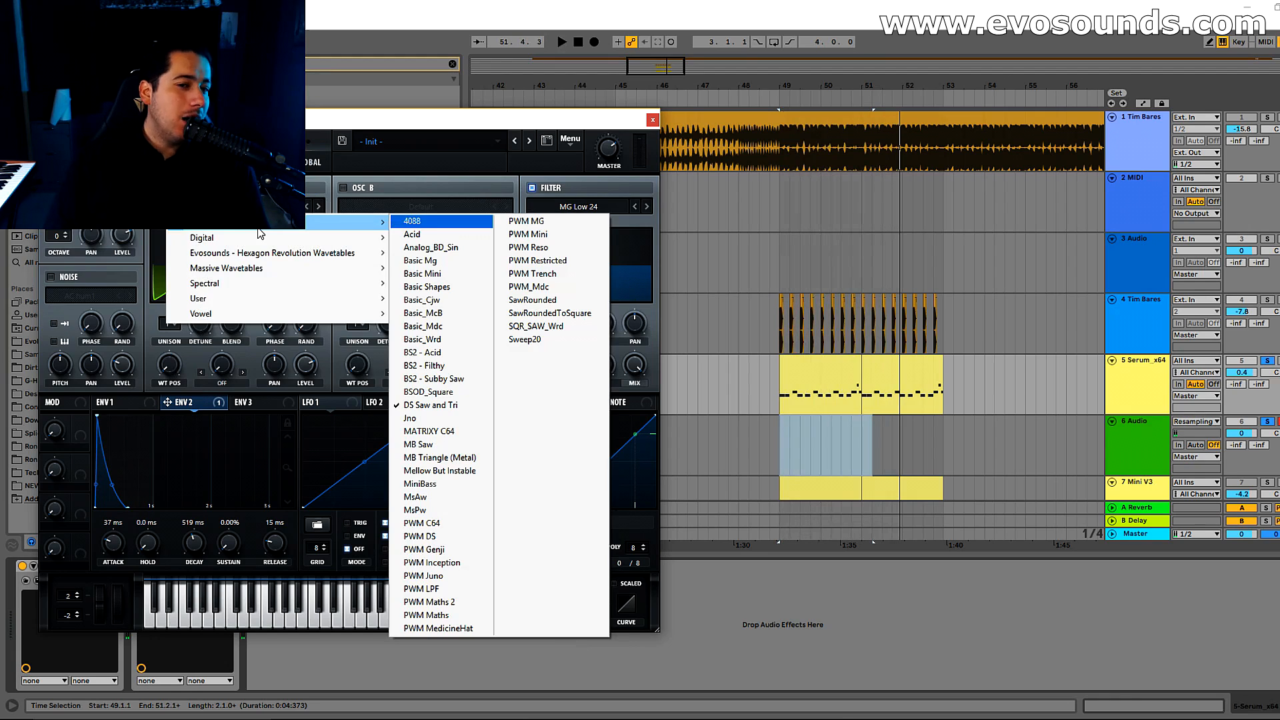
pyautogui.click(426, 291)
pyautogui.moveTo(170, 370)
pyautogui.mouseDown()
pyautogui.moveTo(178, 344)
pyautogui.moveTo(181, 361)
pyautogui.mouseUp()
pyautogui.press('space')
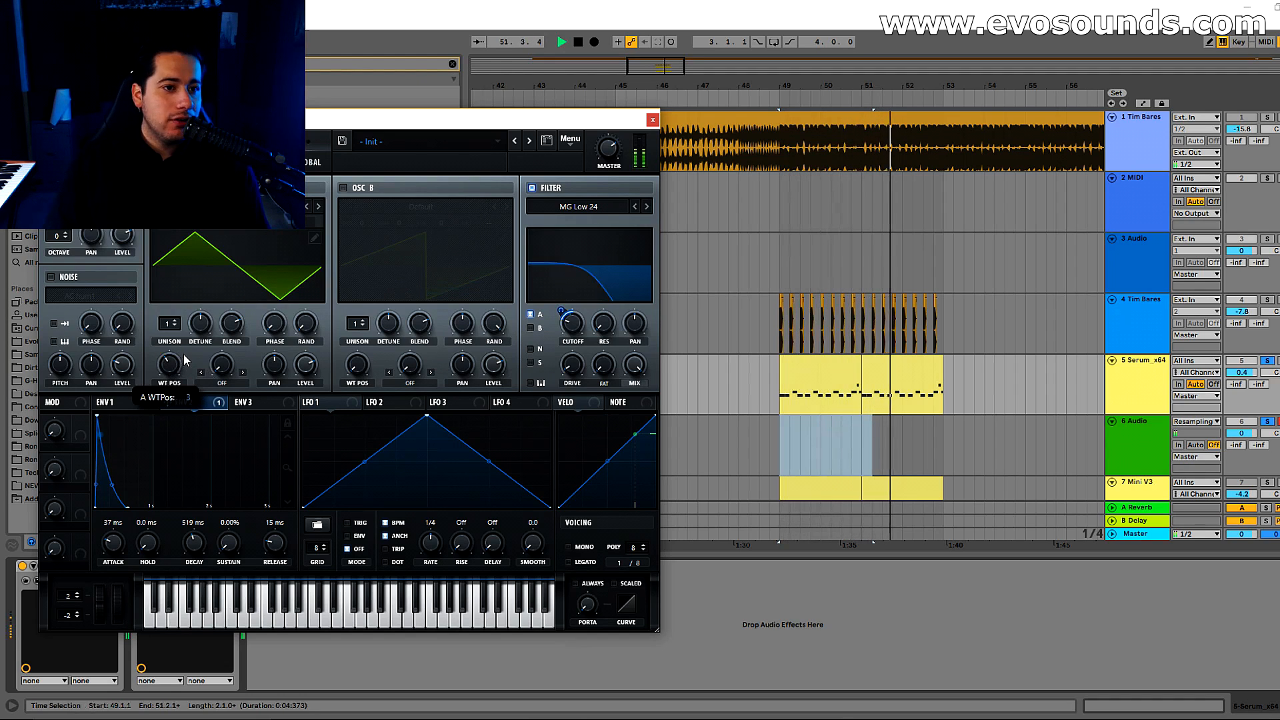
pyautogui.moveTo(191, 355); pyautogui.dragTo(199, 352)
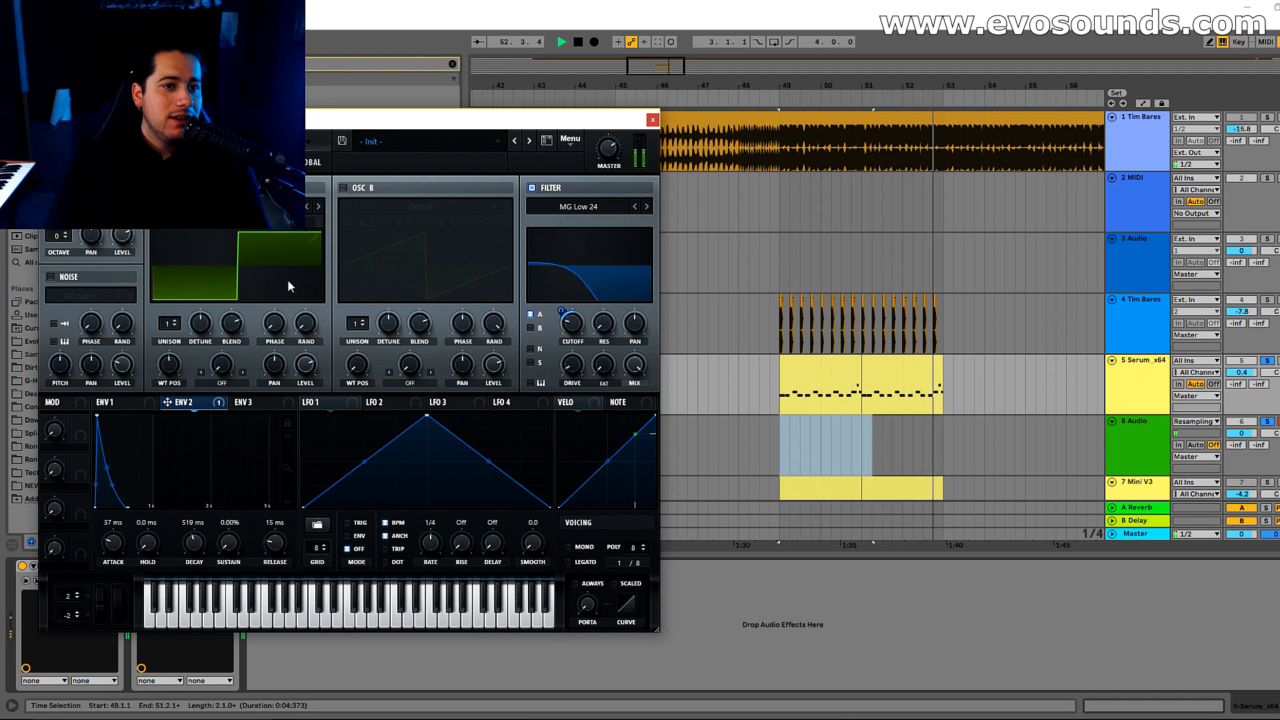
pyautogui.press('space')
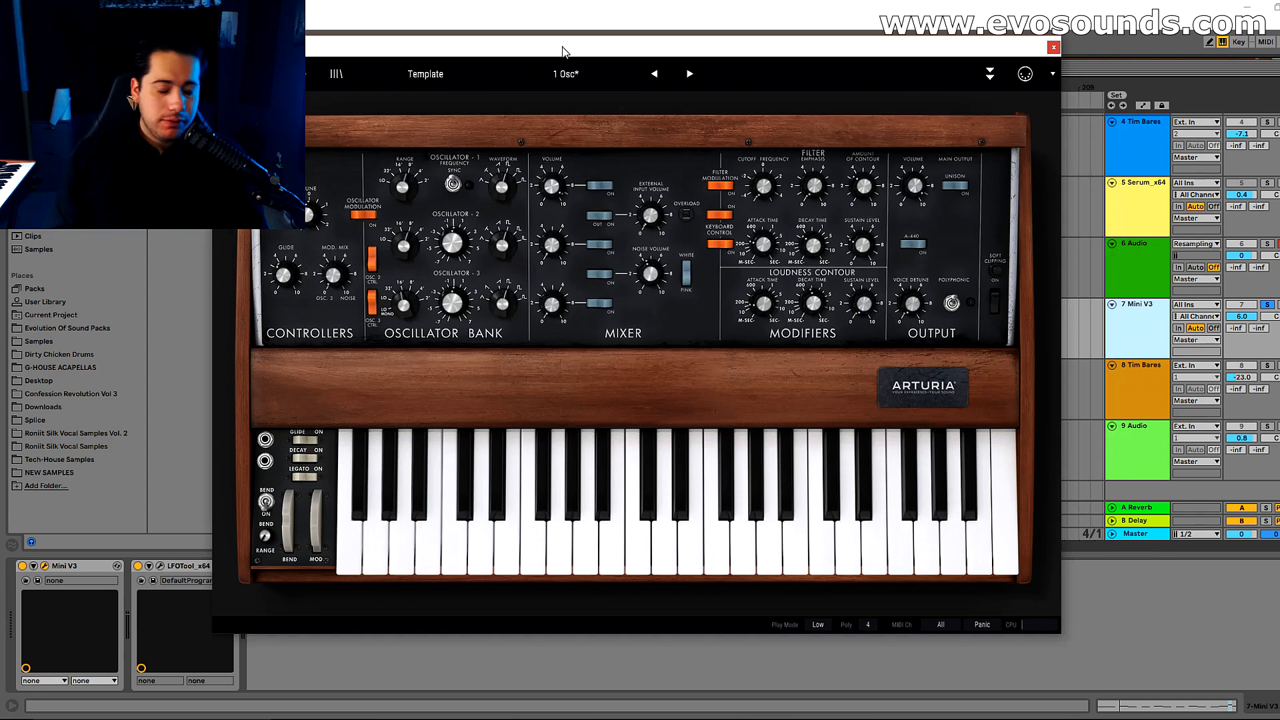
# Load the 1 Osc template in the Mini V3 synth and adjust oscillator 1's waveform
pyautogui.click(459, 69)
pyautogui.moveTo(430, 323)
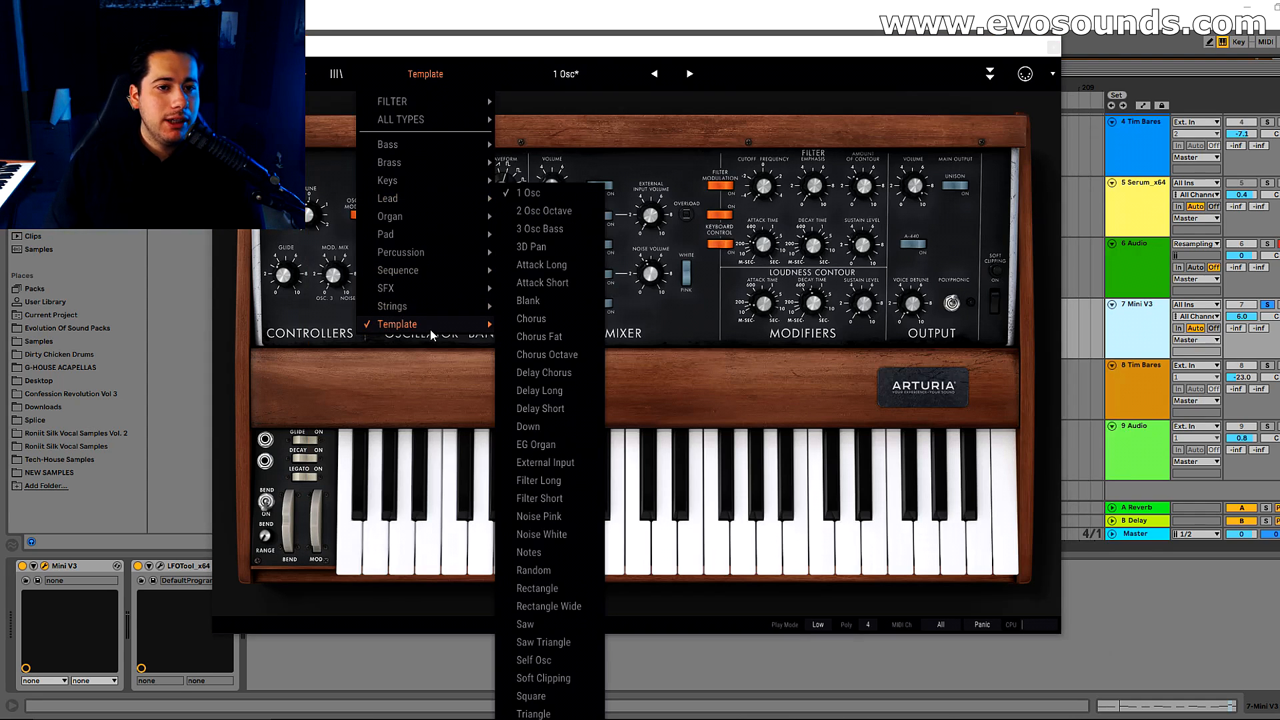
pyautogui.click(548, 194)
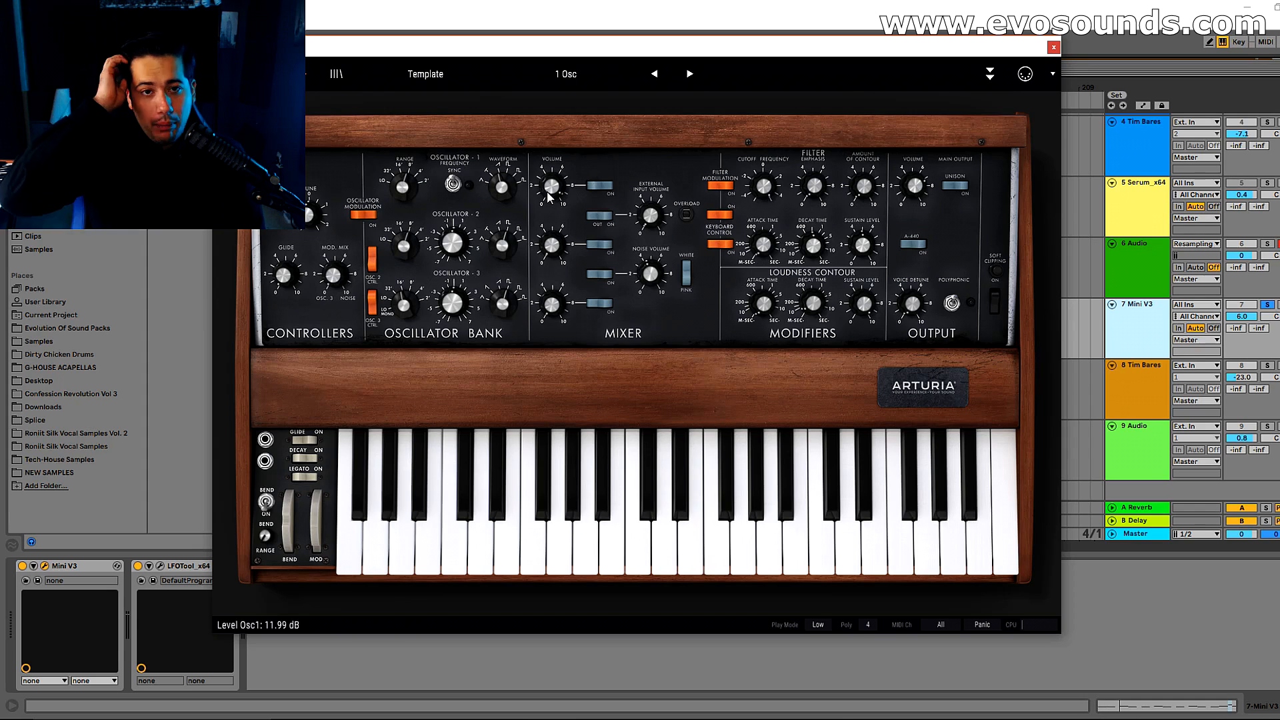
pyautogui.moveTo(501, 186); pyautogui.dragTo(514, 160)
# Lower the Mini V3 track's volume to 1.8 dB and unsolo the track
pyautogui.moveTo(1242, 317); pyautogui.dragTo(1241, 336)
pyautogui.click(1270, 306)
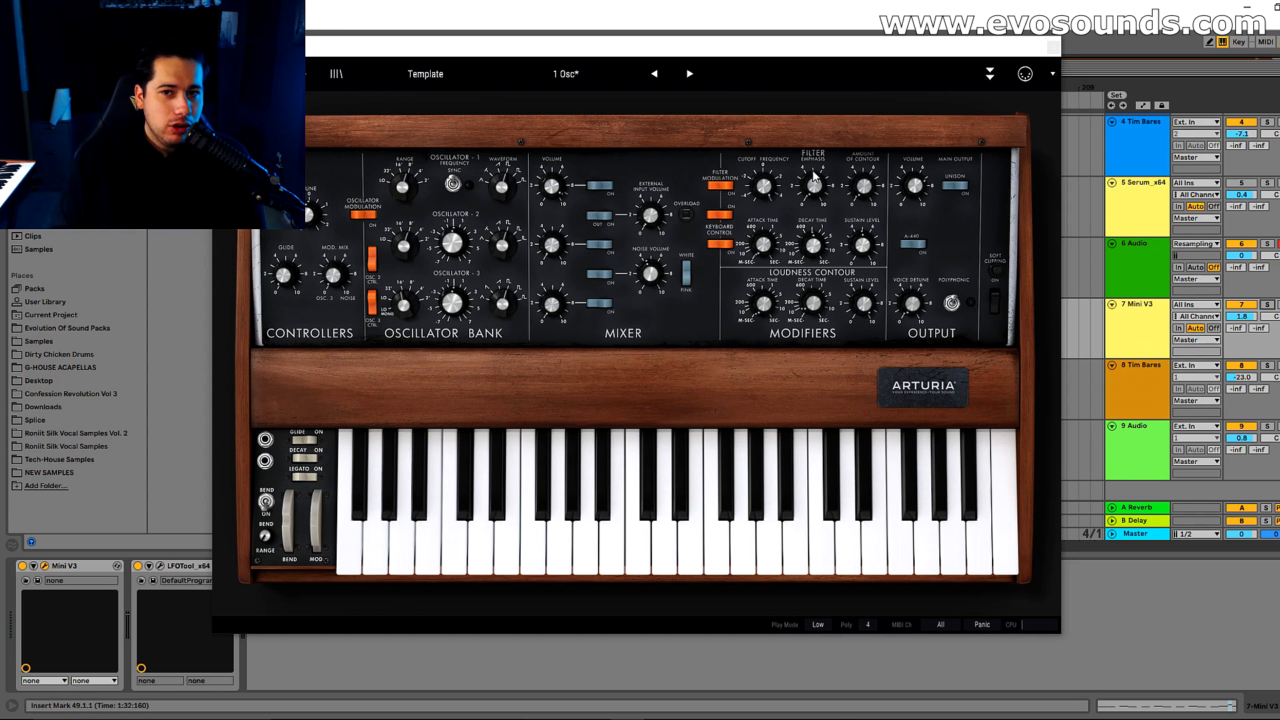
# Sweep the Mini V3's filter cutoff frequency down and up, and adjust its glide amount
pyautogui.moveTo(760, 191); pyautogui.dragTo(746, 223)
pyautogui.moveTo(737, 267); pyautogui.dragTo(756, 167)
pyautogui.moveTo(742, 236); pyautogui.dragTo(727, 315)
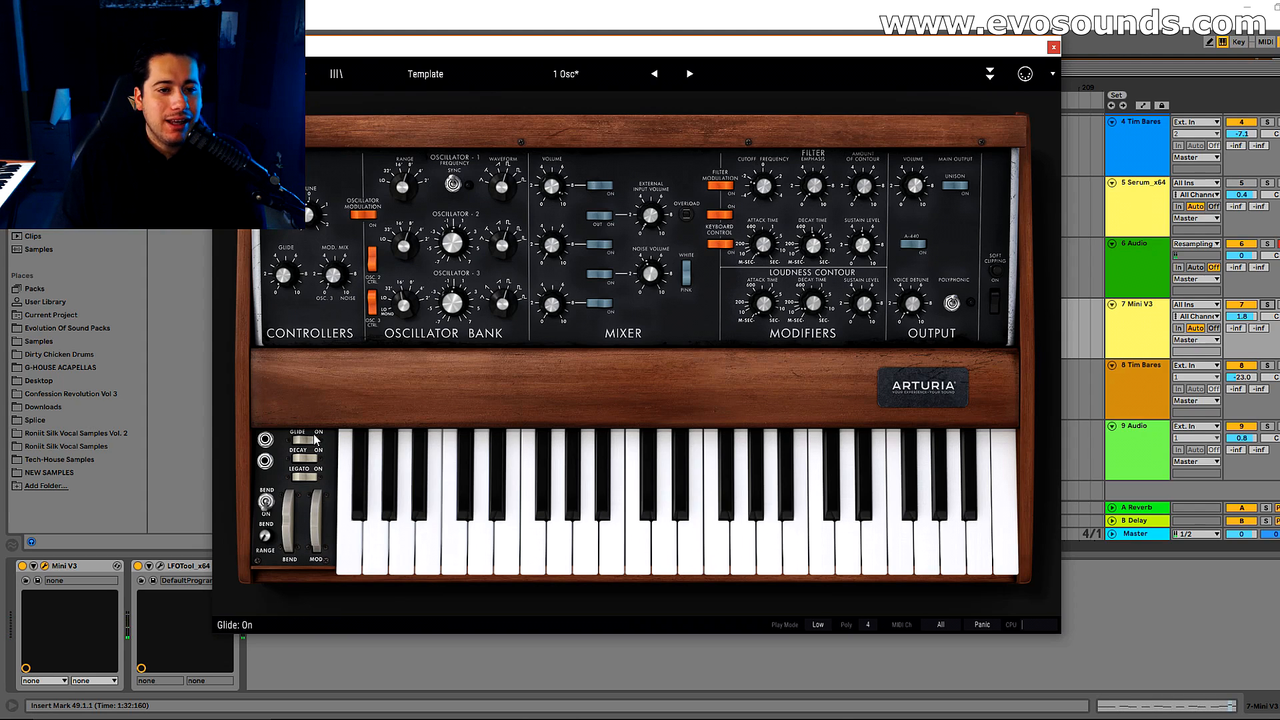
pyautogui.moveTo(301, 289)
pyautogui.mouseDown()
pyautogui.moveTo(302, 270)
pyautogui.moveTo(286, 276)
pyautogui.mouseUp()
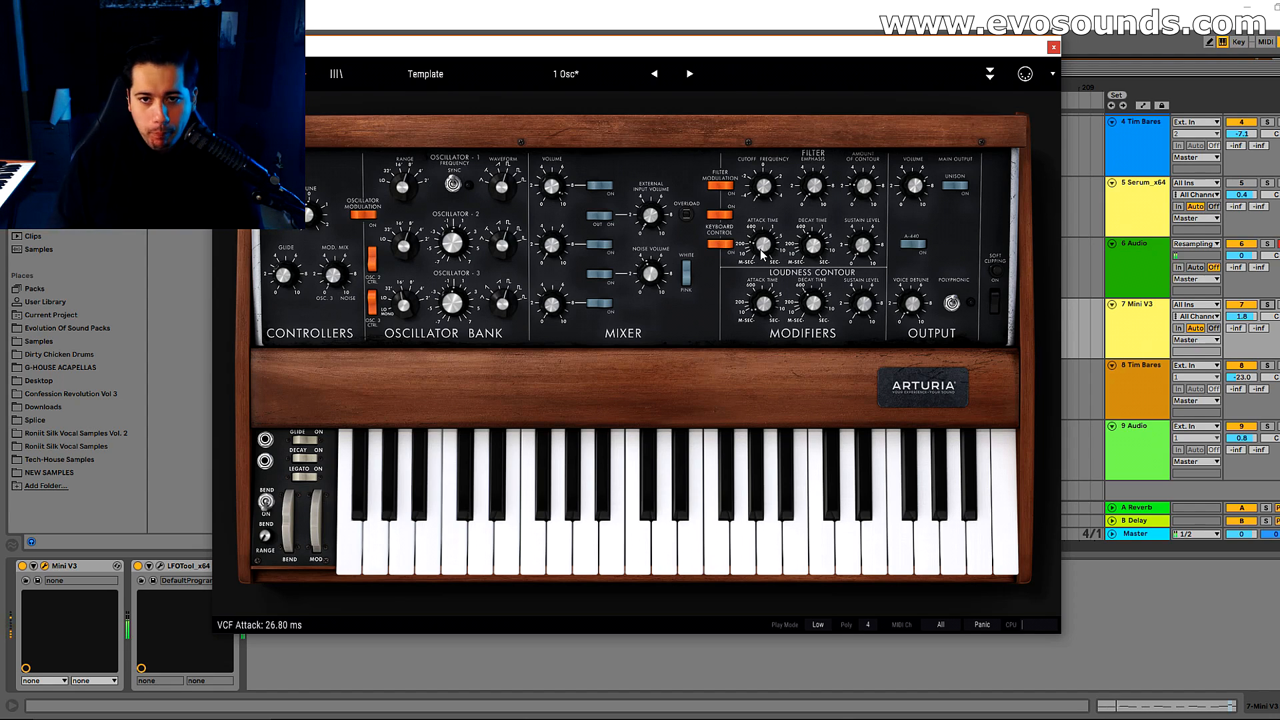
# Turn on soft clipping in the Mini V3 and raise its level, with the track volume at 6.0 dB
pyautogui.click(993, 301)
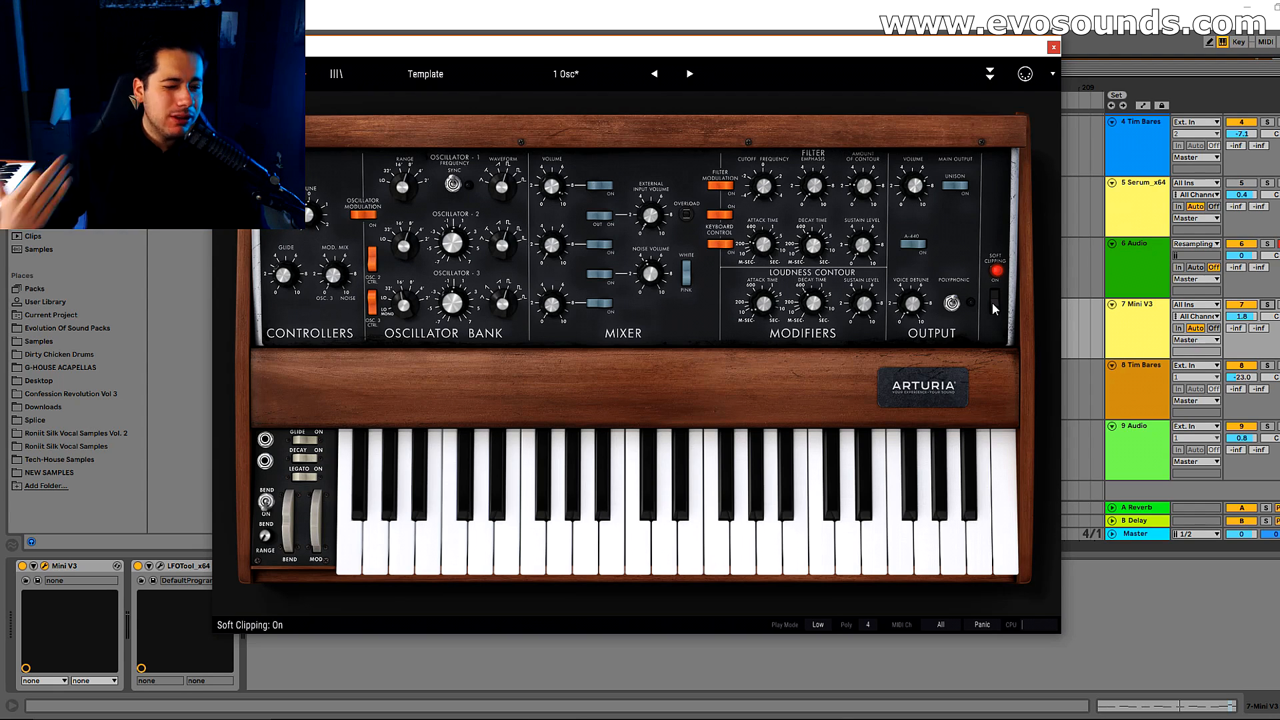
pyautogui.moveTo(1241, 316); pyautogui.dragTo(1241, 300)
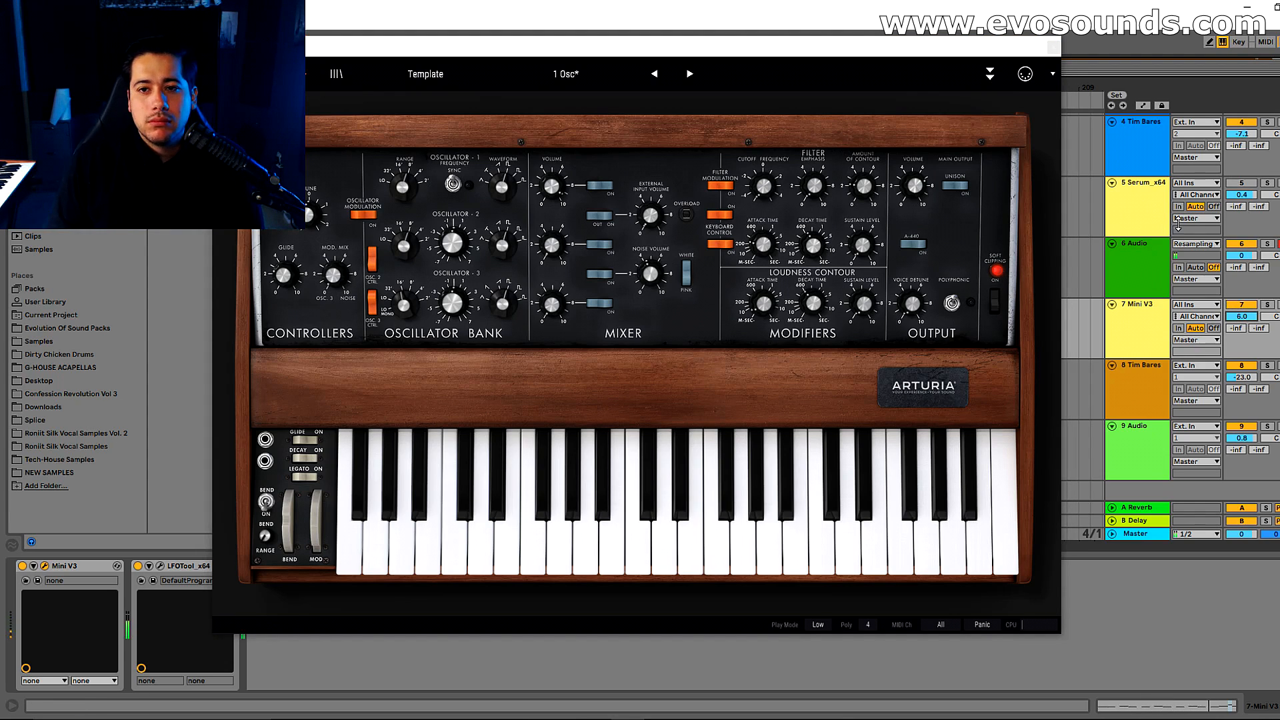
pyautogui.moveTo(921, 193); pyautogui.dragTo(927, 166)
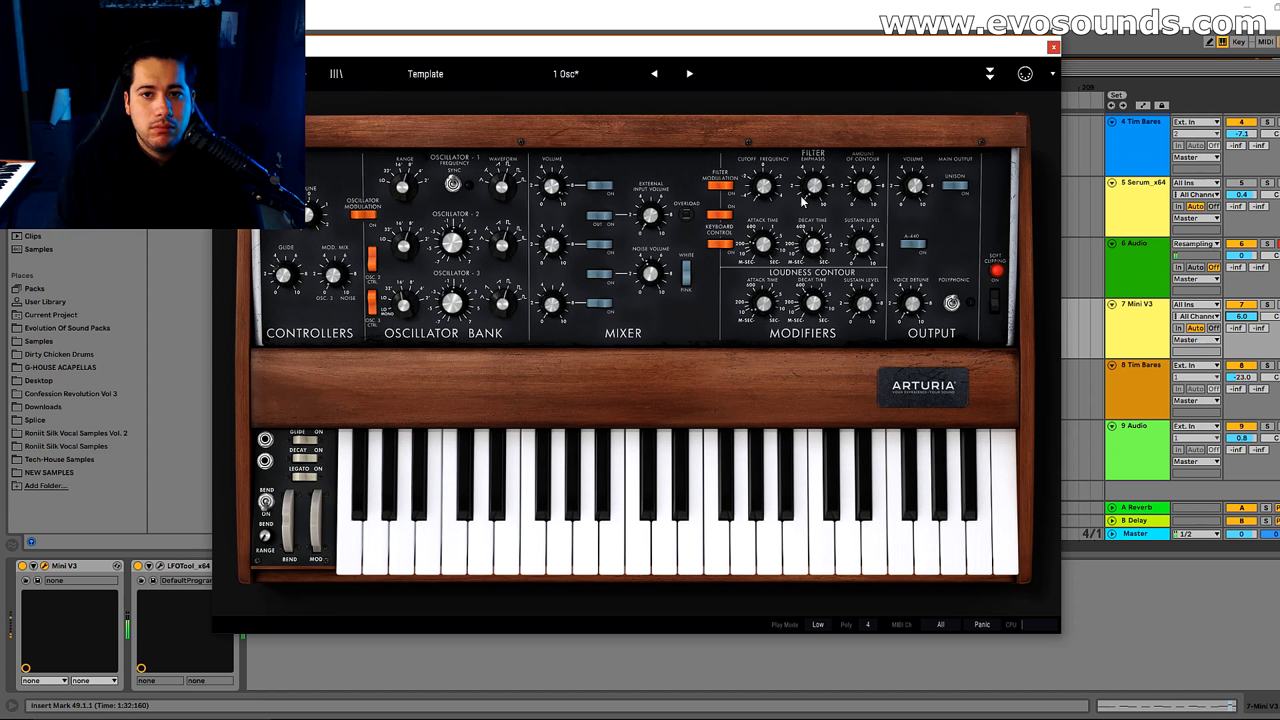
# Adjust the decay time of the Mini V3's filter envelope
pyautogui.scroll(3, 1088, 232)
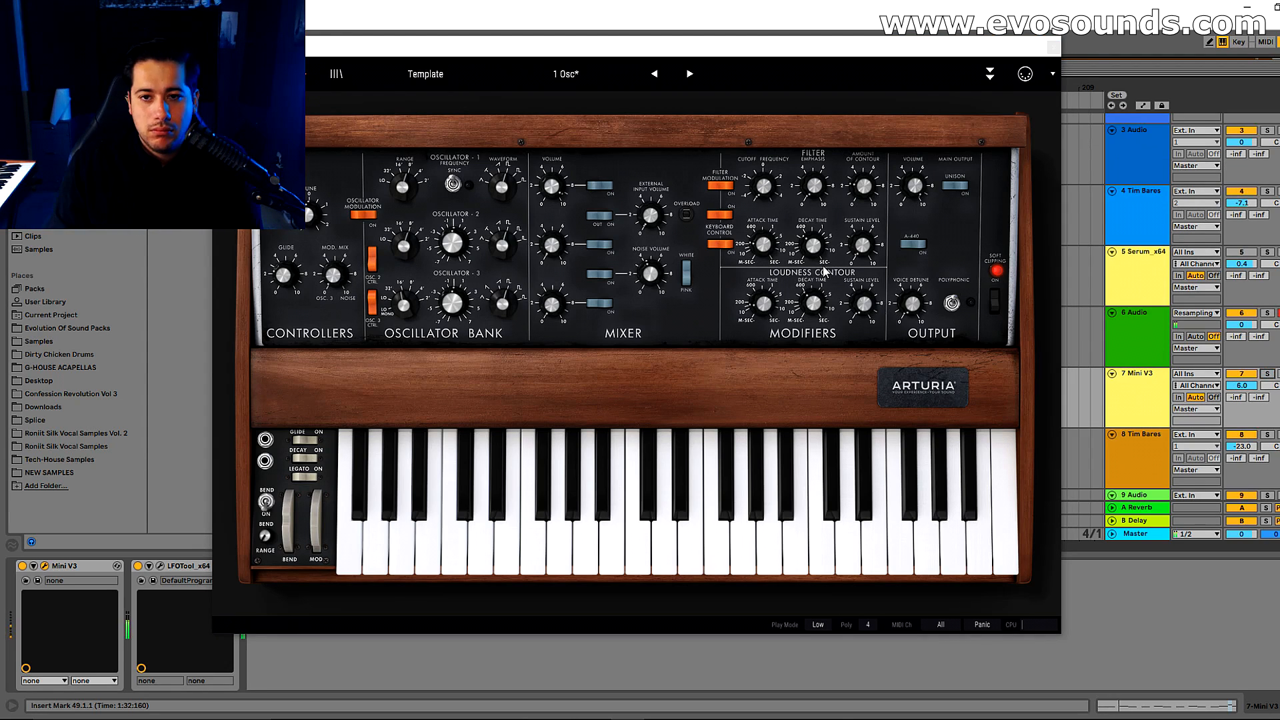
pyautogui.click(820, 240)
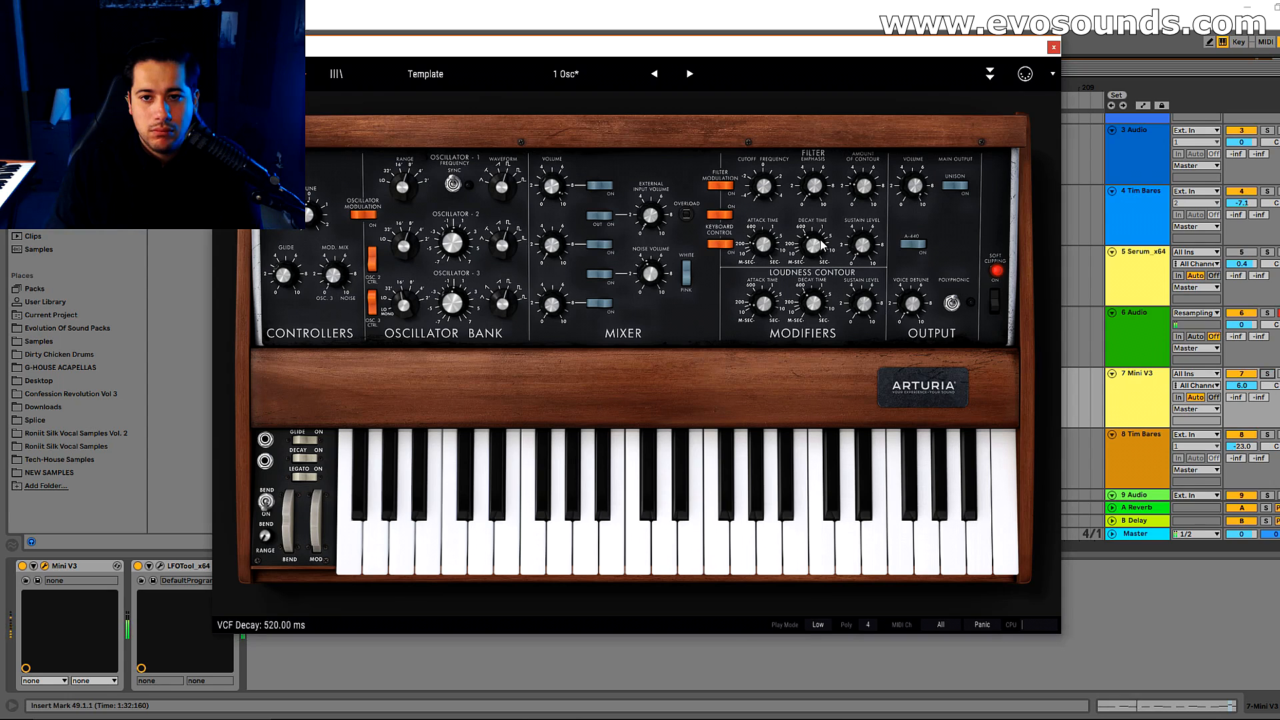